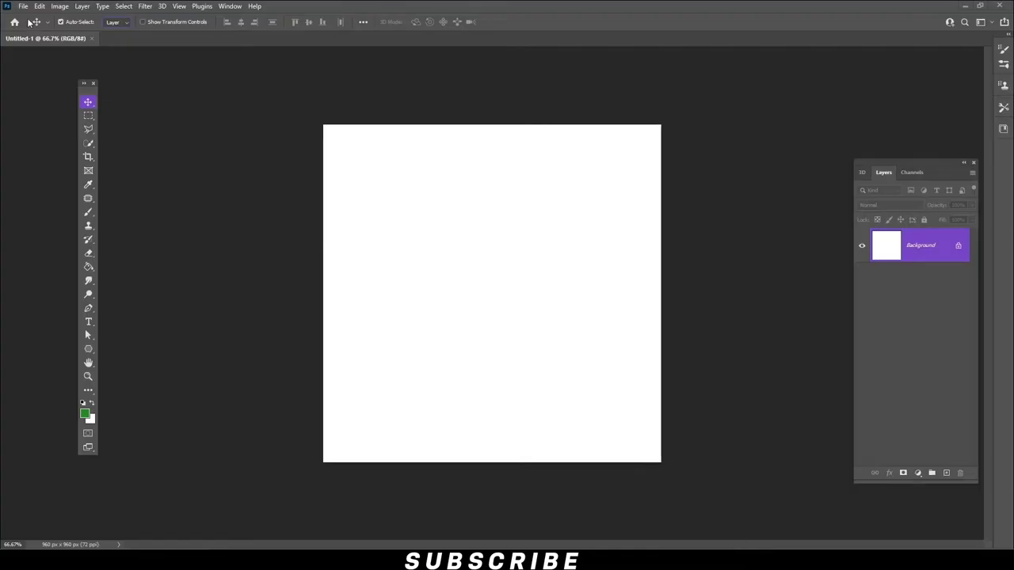
Step: Open the leaf image 3.jpg as a second document beside Untitled-1
{"action": "left_click", "coordinate": [24, 7]}
{"action": "left_click", "coordinate": [32, 31]}
{"action": "double_click", "coordinate": [181, 84]}
Step: Select the Brush tool and check the foreground colour for a 432 px, 0% hardness brush
{"action": "right_click", "coordinate": [88, 212]}
{"action": "left_click", "coordinate": [120, 209]}
{"action": "left_click", "coordinate": [85, 412]}
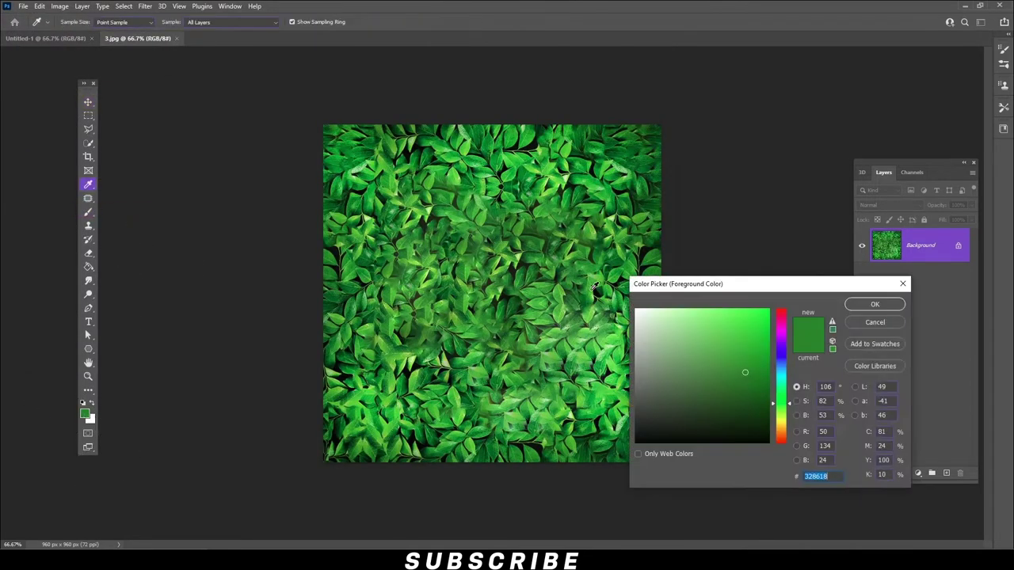
{"action": "left_click", "coordinate": [896, 302]}
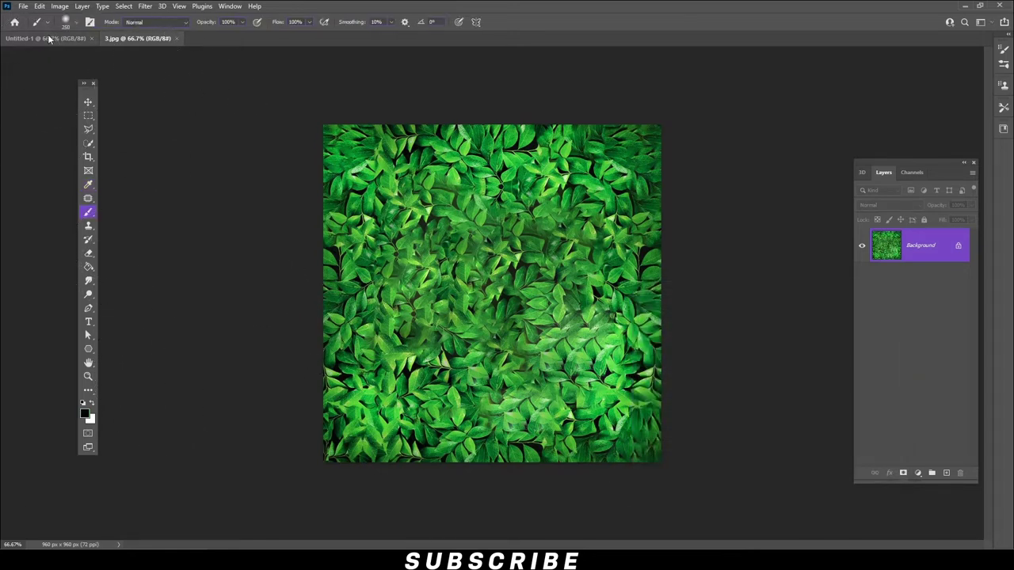
{"action": "left_click", "coordinate": [77, 23]}
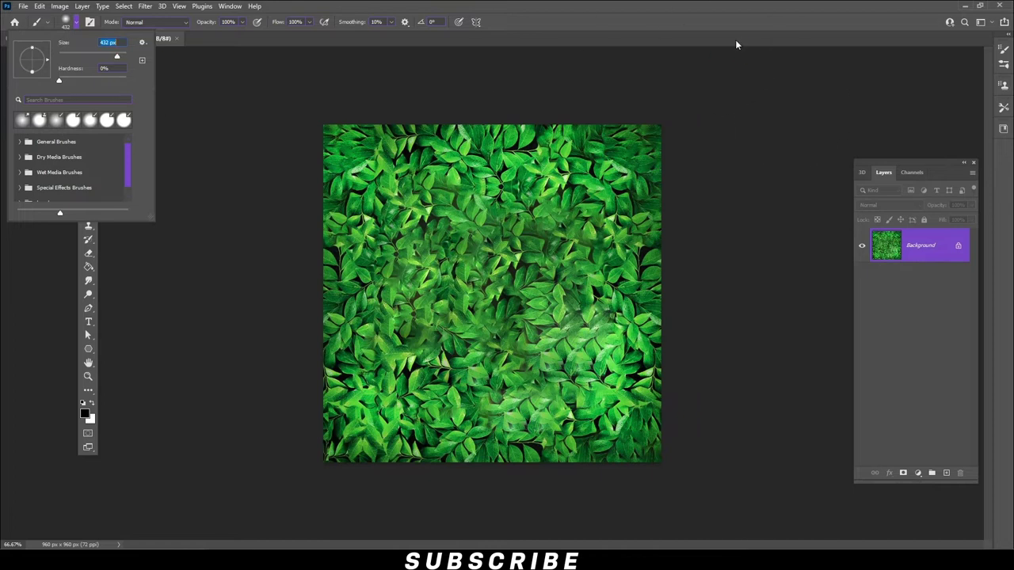
Step: On a new Layer 1, paint soft black along the top and bottom edges at 54% fill
{"action": "left_click", "coordinate": [715, 50]}
{"action": "left_click", "coordinate": [947, 473]}
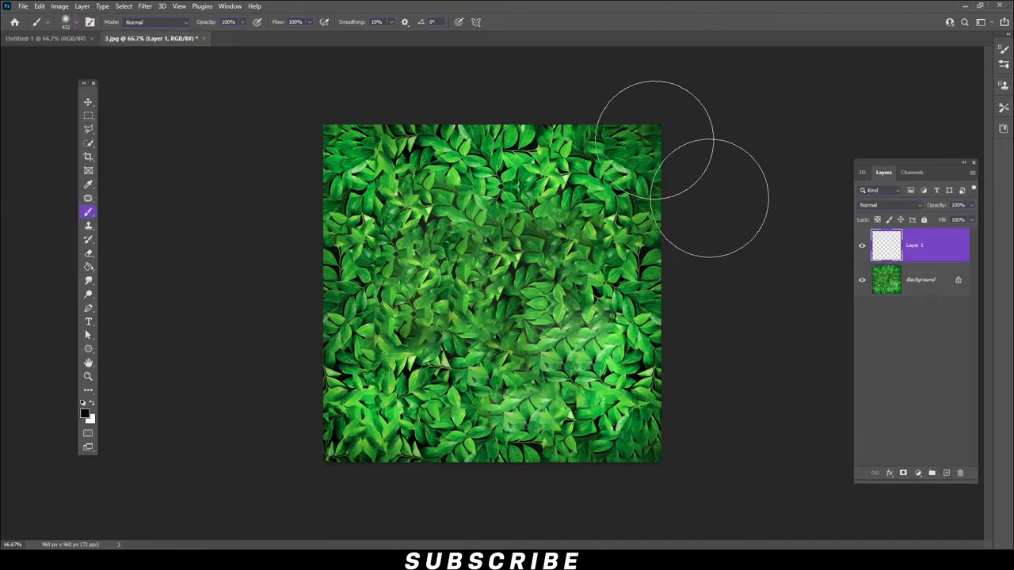
{"action": "mouse_move", "coordinate": [667, 109]}
{"action": "left_mouse_down"}
{"action": "mouse_move", "coordinate": [426, 56]}
{"action": "mouse_move", "coordinate": [289, 88]}
{"action": "left_mouse_up"}
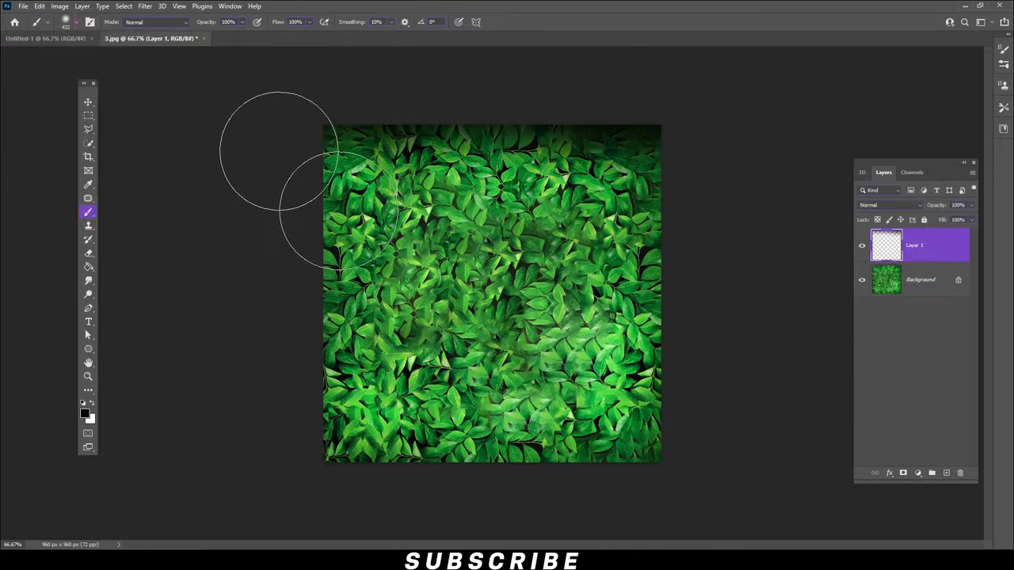
{"action": "left_click", "coordinate": [291, 500]}
{"action": "mouse_move", "coordinate": [291, 499]}
{"action": "left_mouse_down"}
{"action": "mouse_move", "coordinate": [362, 486]}
{"action": "mouse_move", "coordinate": [708, 491]}
{"action": "mouse_move", "coordinate": [715, 405]}
{"action": "mouse_move", "coordinate": [673, 135]}
{"action": "left_mouse_up"}
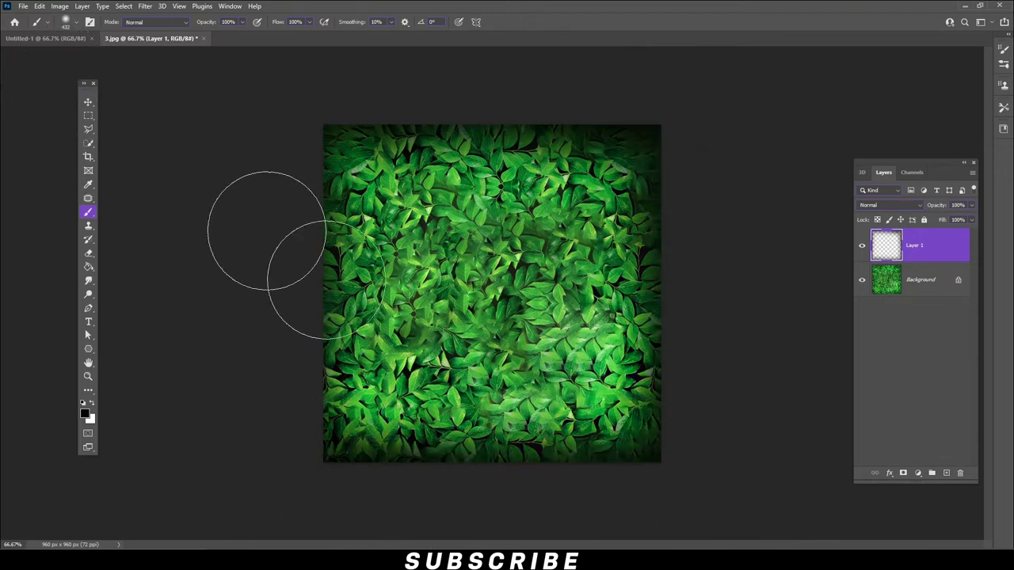
{"action": "left_click", "coordinate": [87, 102]}
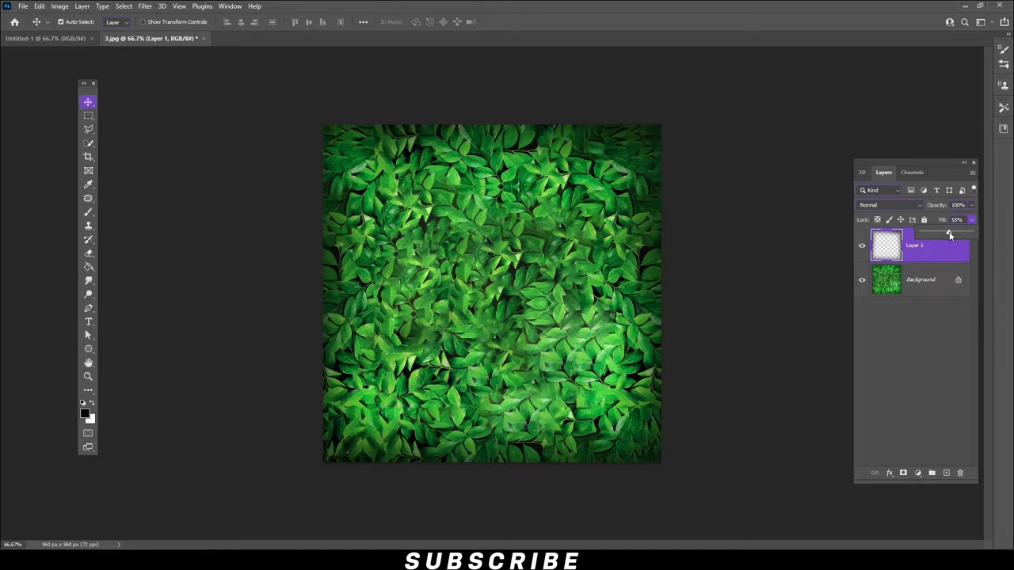
{"action": "right_click", "coordinate": [88, 115]}
Step: Make a crescent-shaped selection by subtracting one elliptical circle from another
{"action": "left_click", "coordinate": [135, 128]}
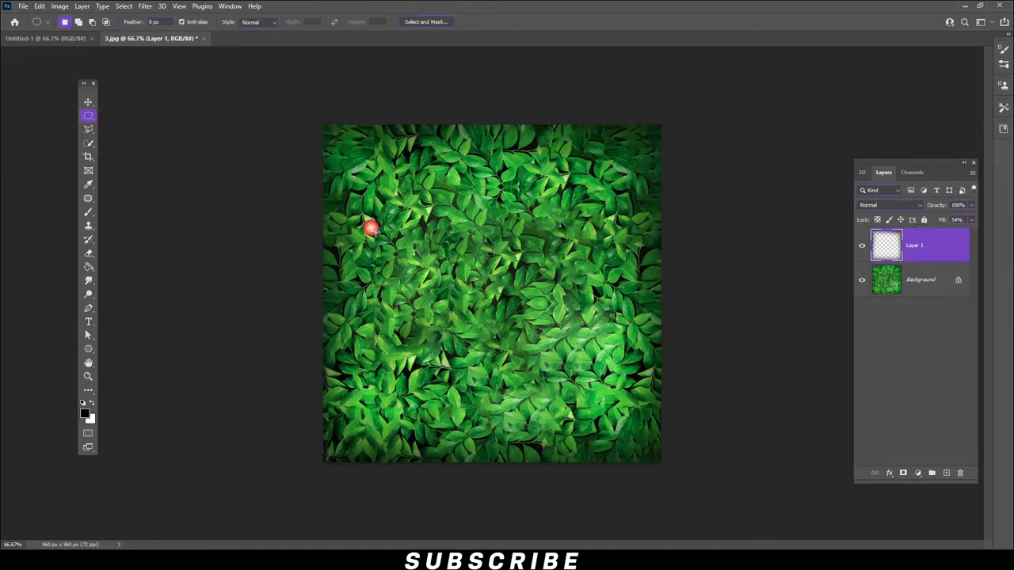
{"action": "left_click_drag", "start_coordinate": [409, 215], "coordinate": [600, 403]}
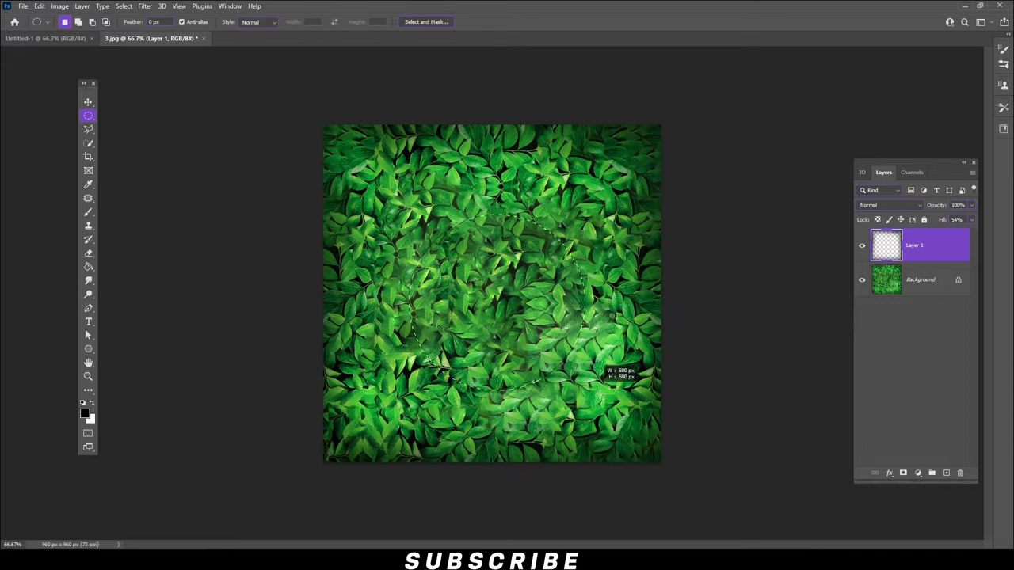
{"action": "left_click_drag", "start_coordinate": [602, 400], "coordinate": [585, 383]}
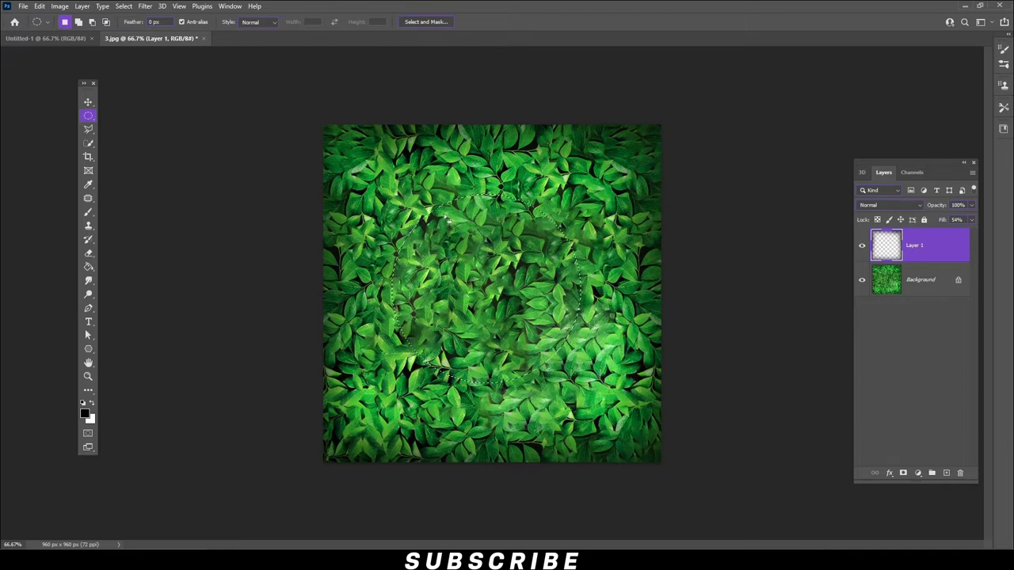
{"action": "key", "text": "shift"}
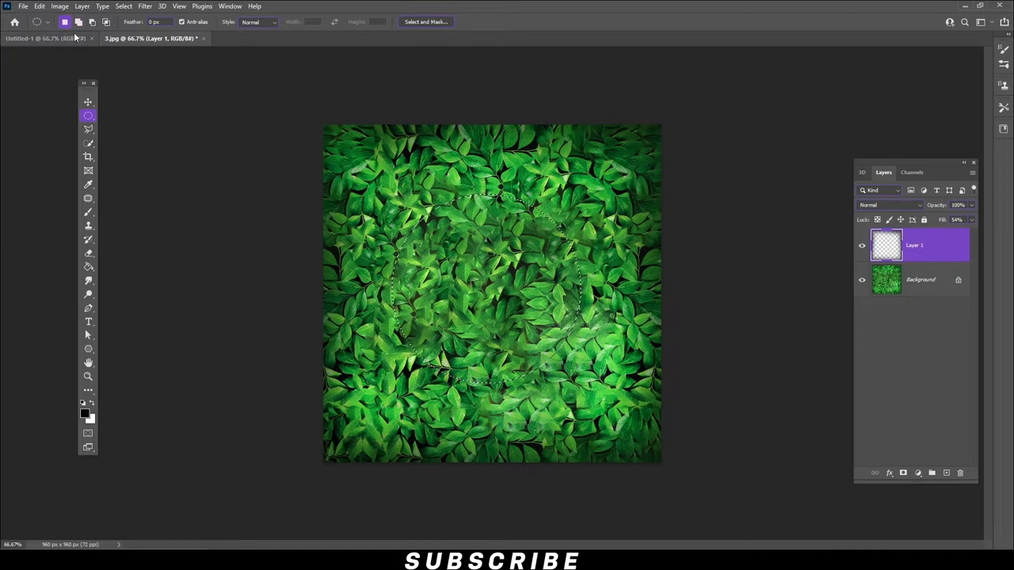
{"action": "left_click", "coordinate": [92, 21]}
{"action": "mouse_move", "coordinate": [483, 162]}
{"action": "left_mouse_down"}
{"action": "mouse_move", "coordinate": [645, 324]}
{"action": "mouse_move", "coordinate": [641, 358]}
{"action": "left_mouse_up"}
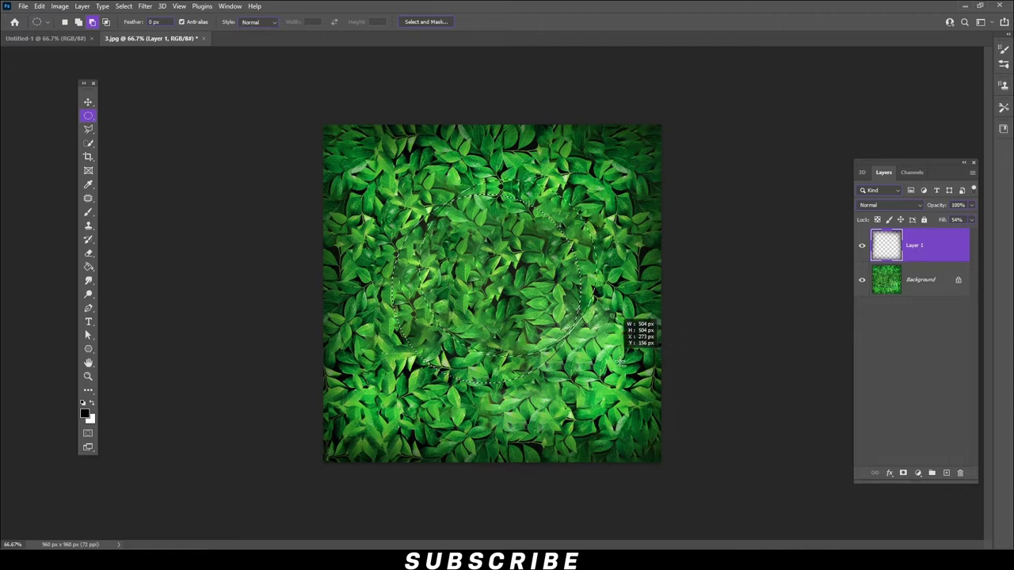
{"action": "mouse_move", "coordinate": [641, 358]}
{"action": "left_mouse_down"}
{"action": "mouse_move", "coordinate": [634, 348]}
{"action": "mouse_move", "coordinate": [613, 366]}
{"action": "left_mouse_up"}
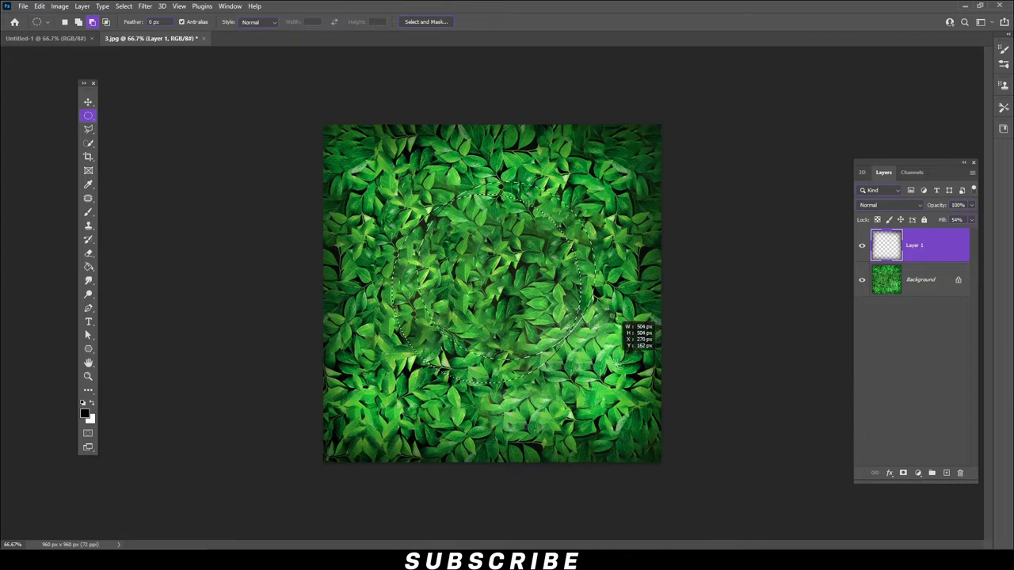
{"action": "left_click_drag", "start_coordinate": [613, 366], "coordinate": [623, 369]}
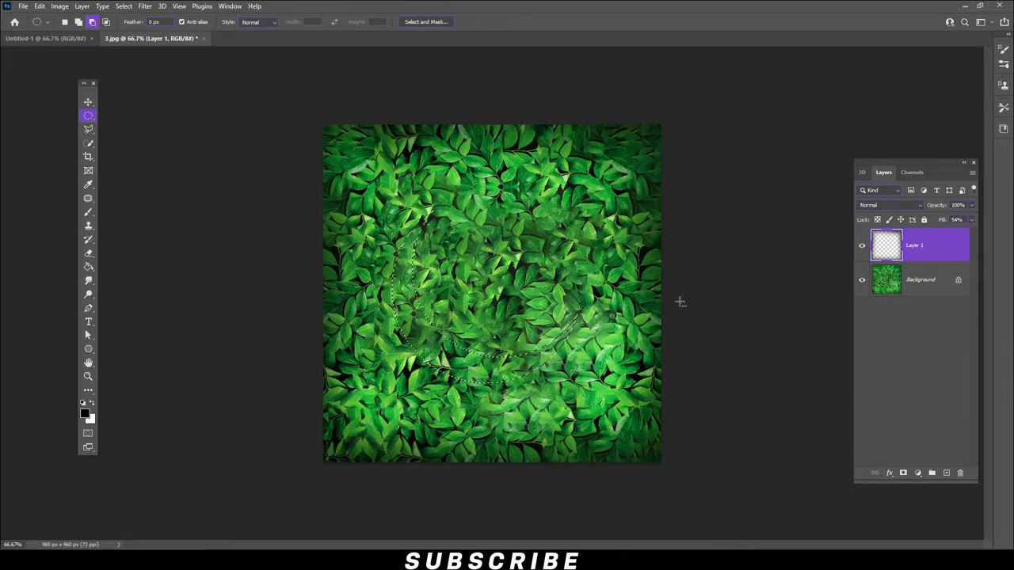
Step: Fill the crescent with white on a new layer and nudge it slightly up-right
{"action": "left_click", "coordinate": [927, 294]}
{"action": "left_click", "coordinate": [947, 473]}
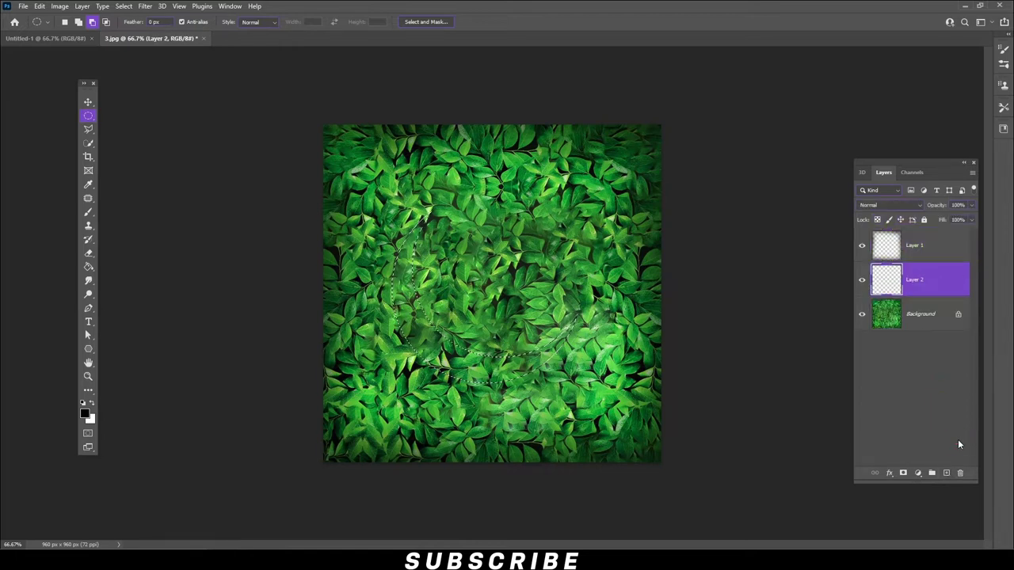
{"action": "key", "text": "ctrl+BackSpace"}
{"action": "key", "text": "ctrl+d"}
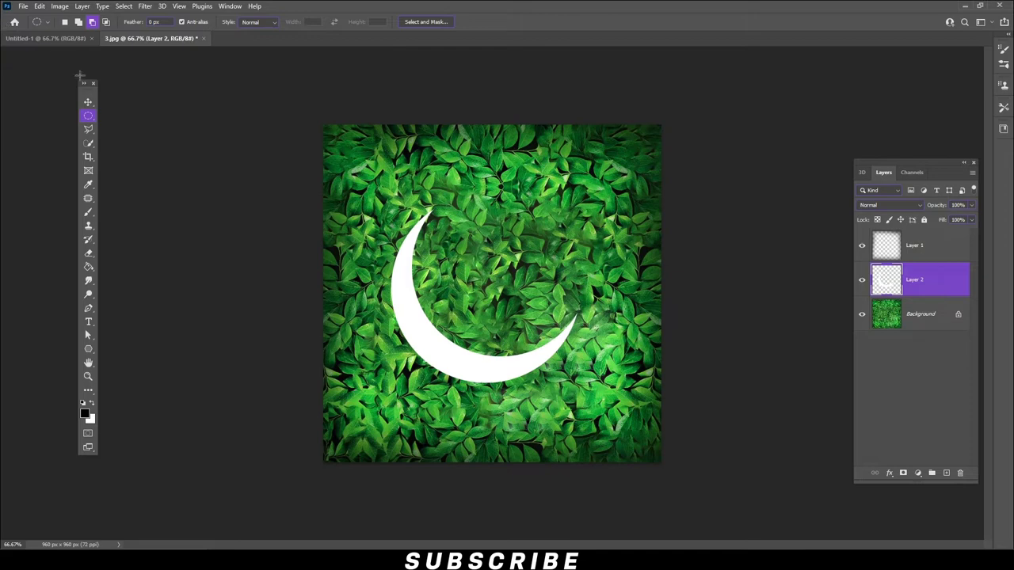
{"action": "left_click", "coordinate": [88, 103]}
{"action": "left_click_drag", "start_coordinate": [493, 374], "coordinate": [502, 369]}
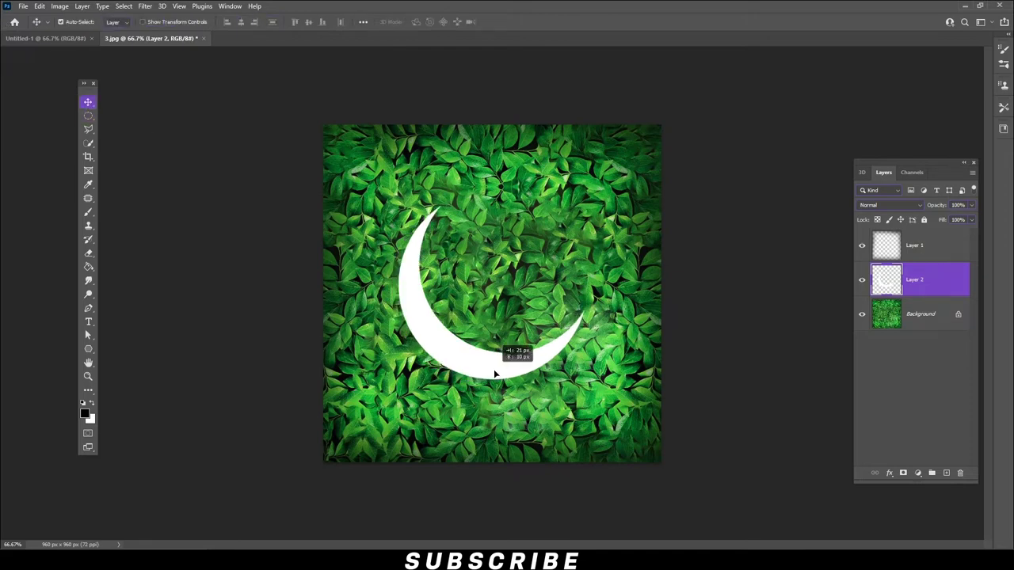
Step: Rotate the white crescent about 11.6° clockwise with Free Transform
{"action": "left_click", "coordinate": [39, 6]}
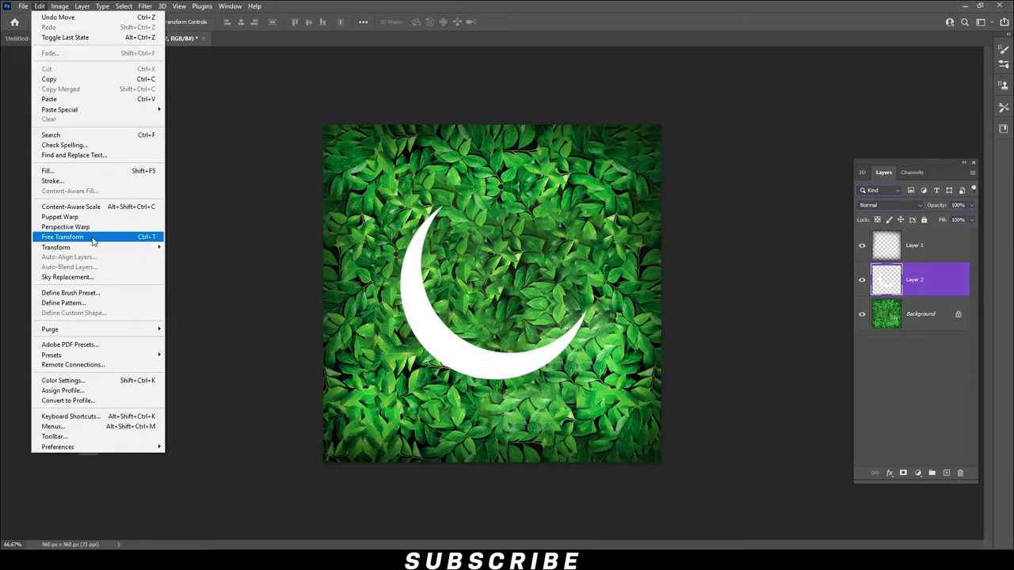
{"action": "left_click", "coordinate": [94, 239]}
{"action": "left_click_drag", "start_coordinate": [606, 329], "coordinate": [597, 356]}
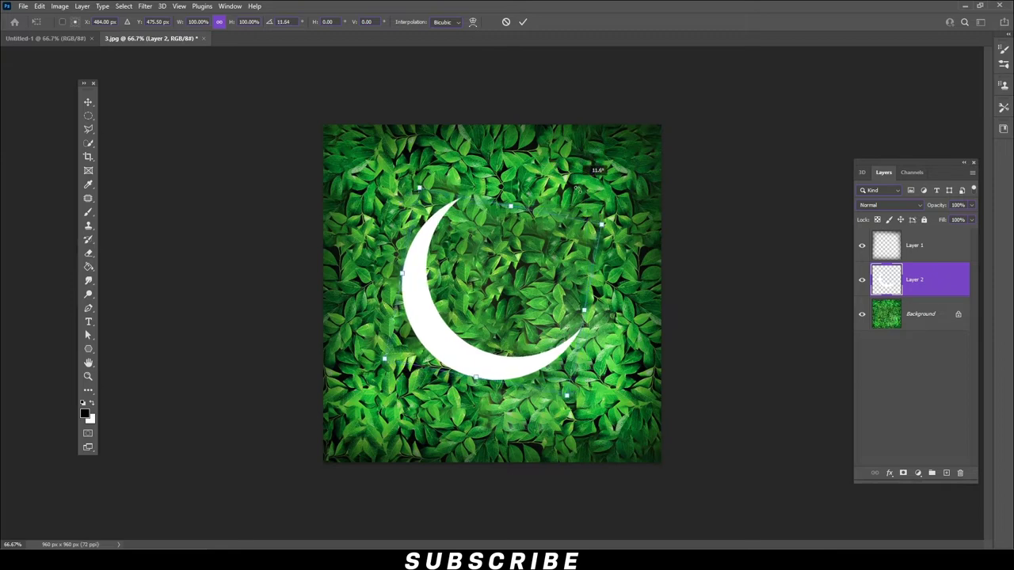
{"action": "key", "text": "Return"}
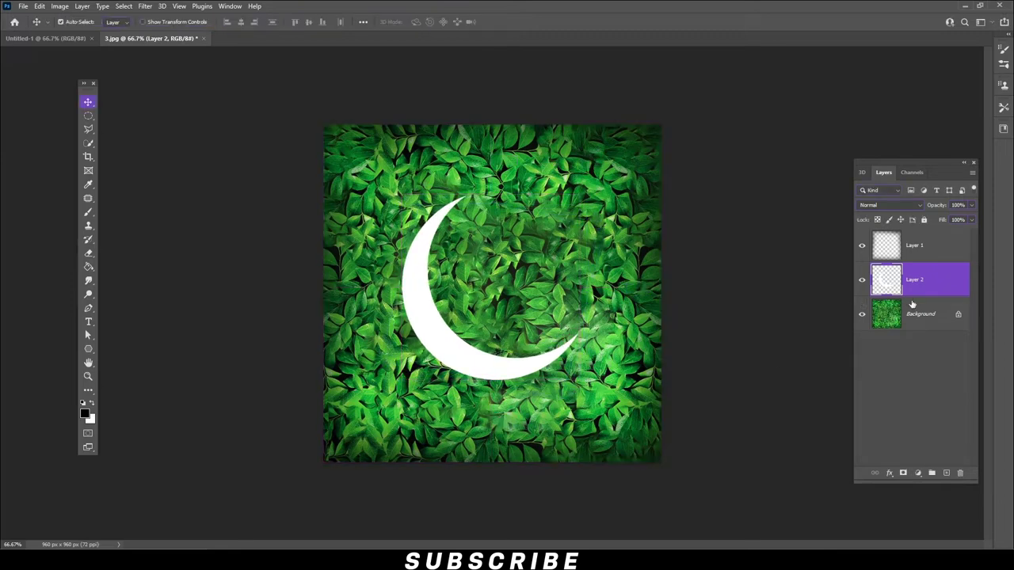
{"action": "right_click", "coordinate": [961, 285]}
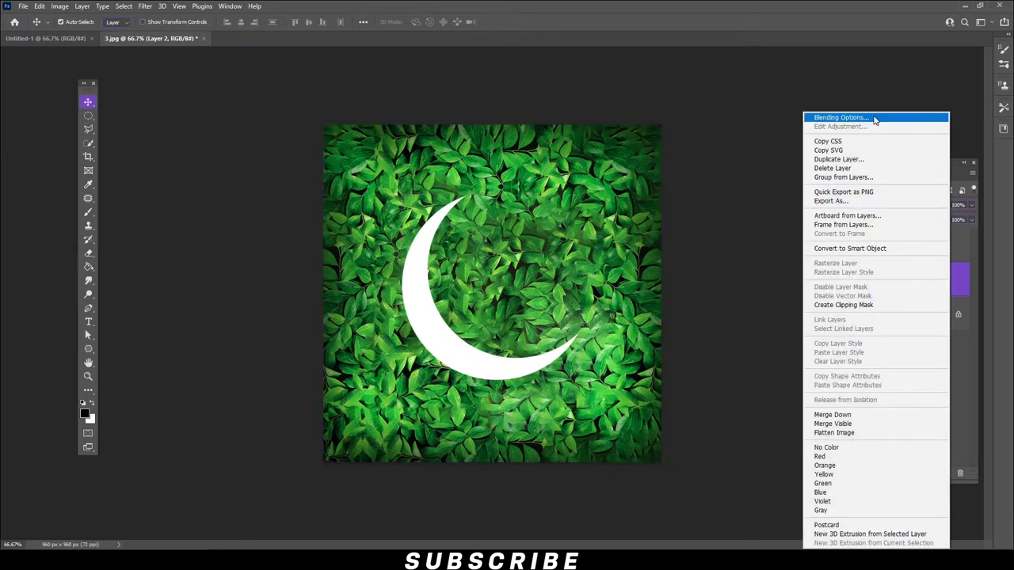
Step: Add a Gradient Overlay to Layer 2 starting from the black-to-white preset
{"action": "left_click", "coordinate": [651, 200]}
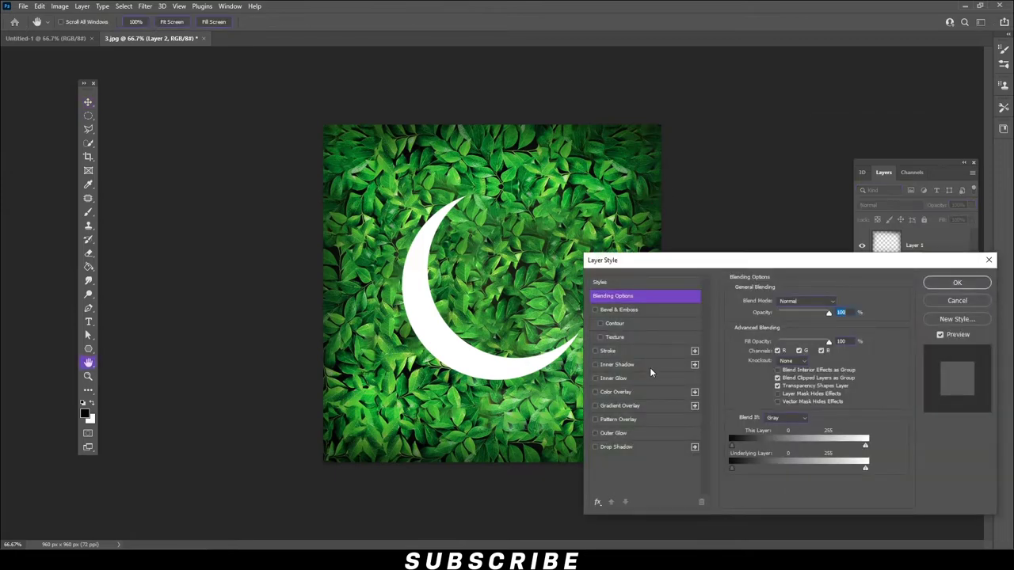
{"action": "left_click", "coordinate": [654, 404]}
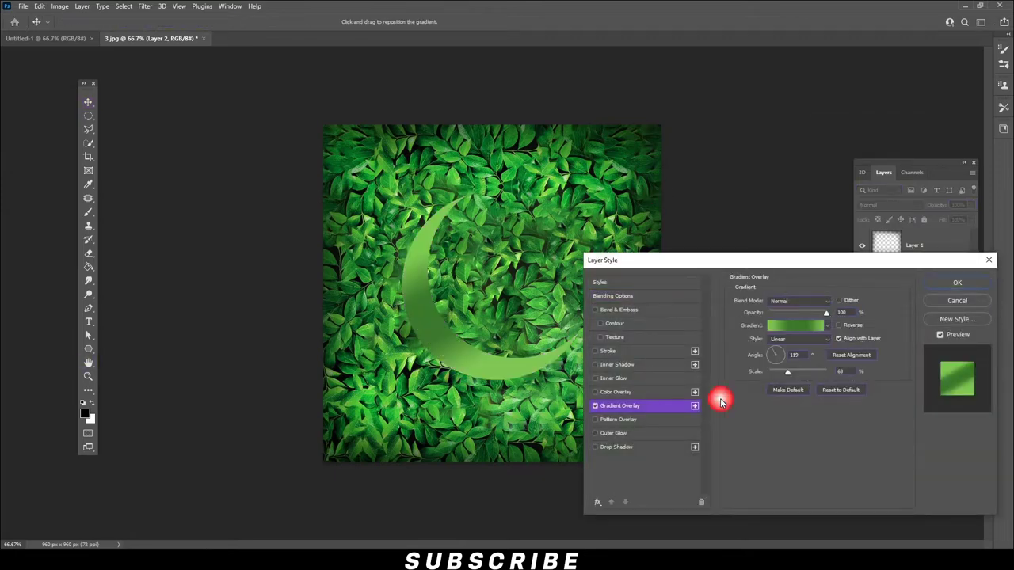
{"action": "left_click", "coordinate": [797, 324]}
{"action": "left_click", "coordinate": [635, 252]}
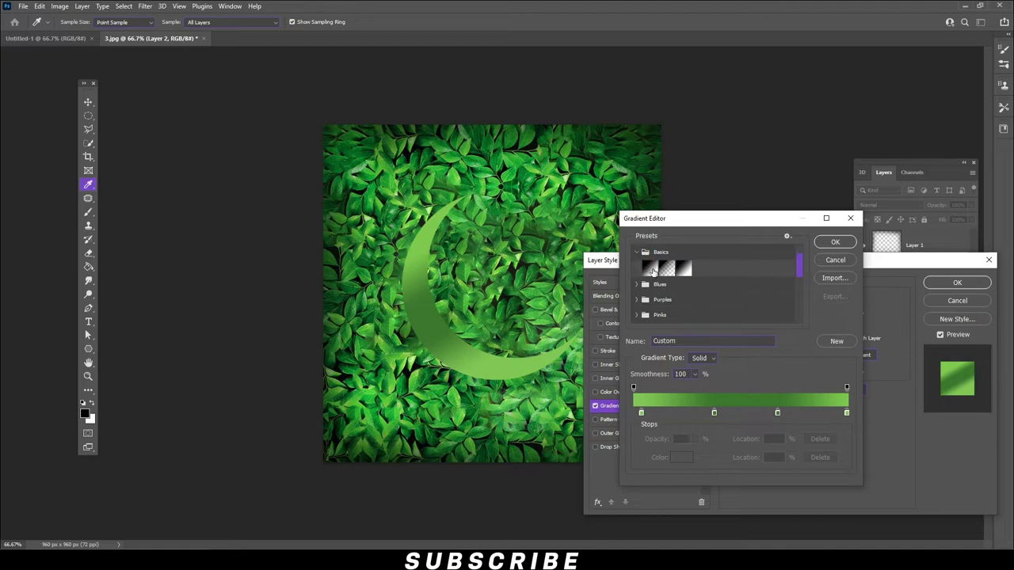
{"action": "left_click", "coordinate": [651, 270]}
Step: Set the gradient stops to light grey d9d9d9 and white ffffff and apply the overlay
{"action": "left_click", "coordinate": [633, 413]}
{"action": "left_click", "coordinate": [689, 457]}
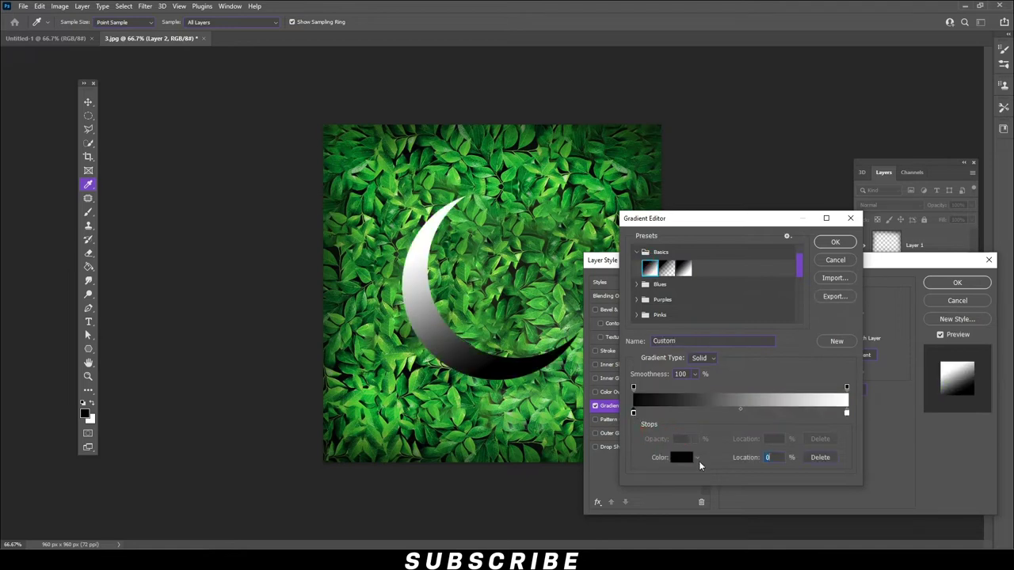
{"action": "left_click", "coordinate": [634, 329]}
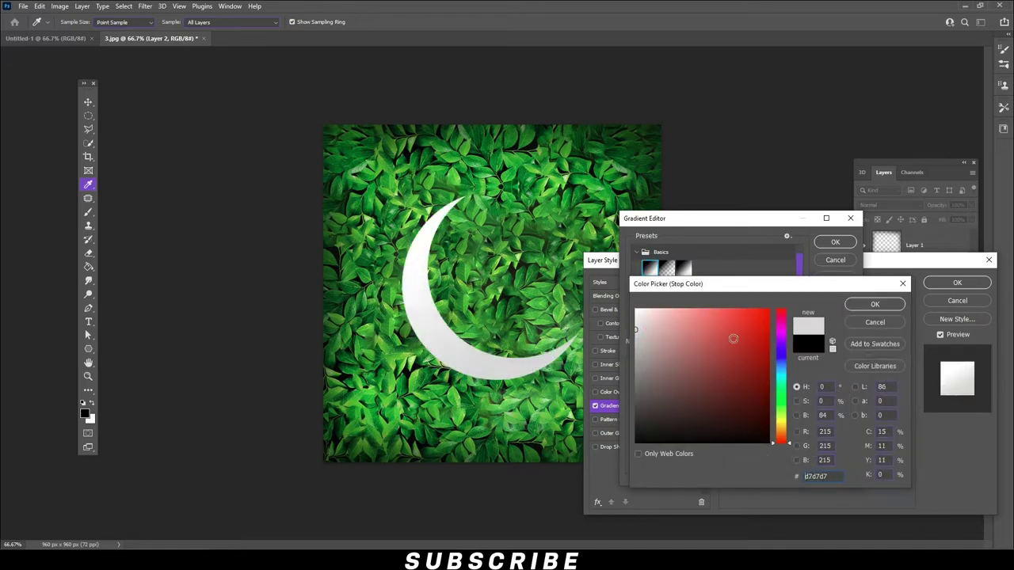
{"action": "left_click", "coordinate": [856, 305]}
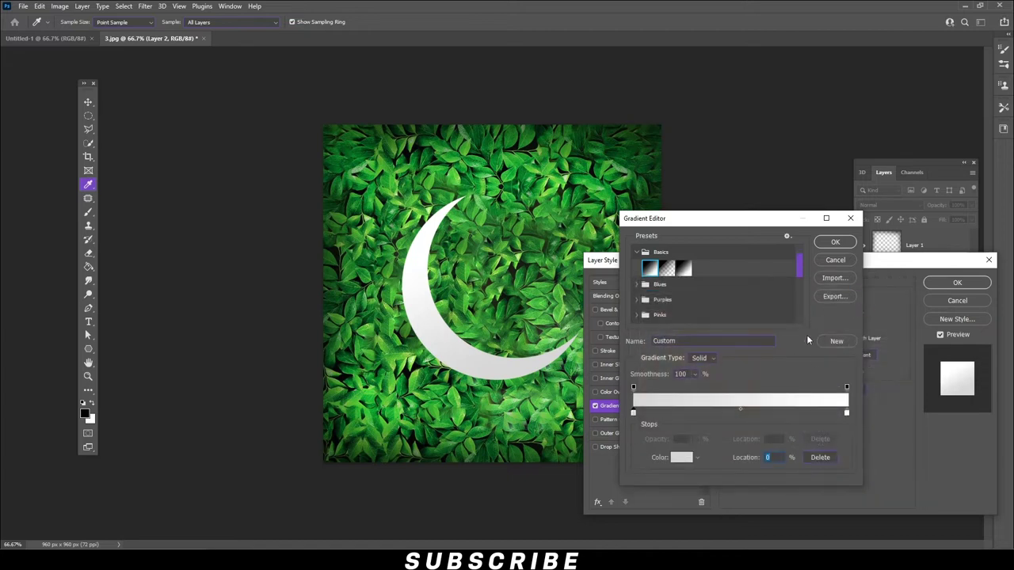
{"action": "left_click", "coordinate": [683, 458]}
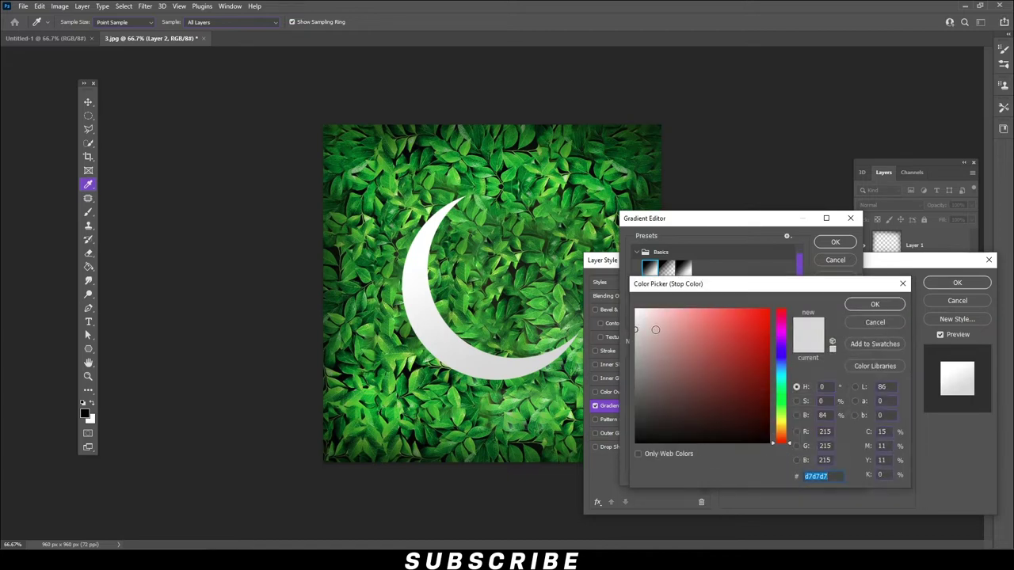
{"action": "left_click_drag", "start_coordinate": [636, 327], "coordinate": [630, 331]}
{"action": "left_click", "coordinate": [874, 304]}
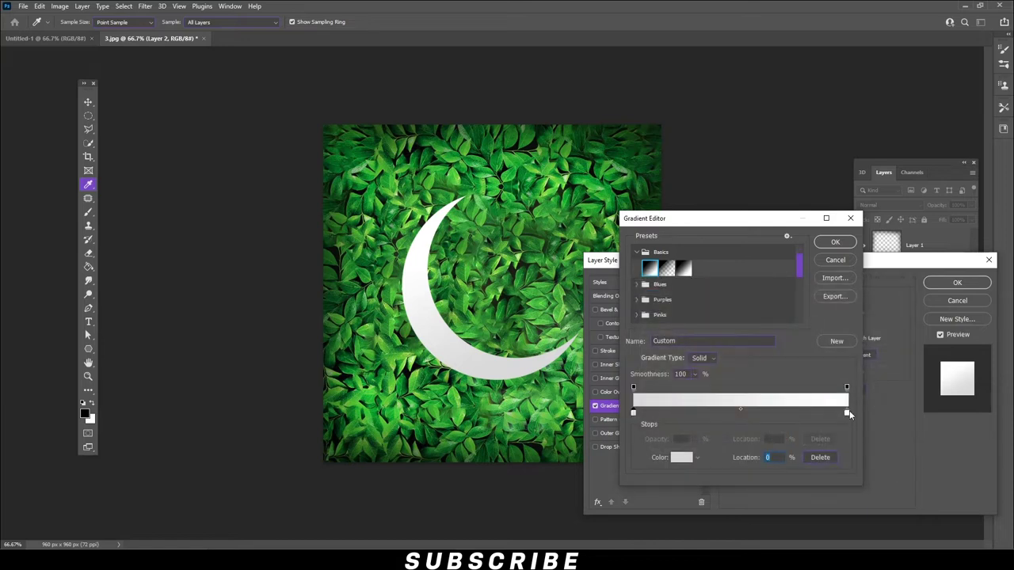
{"action": "left_click", "coordinate": [679, 458]}
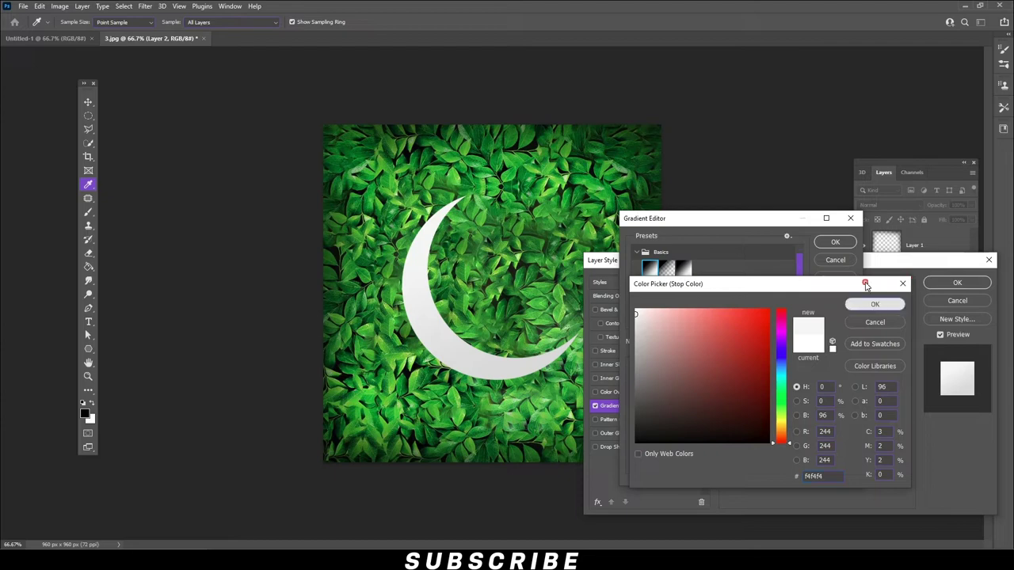
{"action": "left_click", "coordinate": [874, 304]}
{"action": "left_click", "coordinate": [836, 242]}
{"action": "left_click", "coordinate": [957, 283]}
Step: Nudge the crescent slightly down and left with the Move tool
{"action": "key", "text": "v"}
{"action": "left_click_drag", "start_coordinate": [439, 340], "coordinate": [449, 347]}
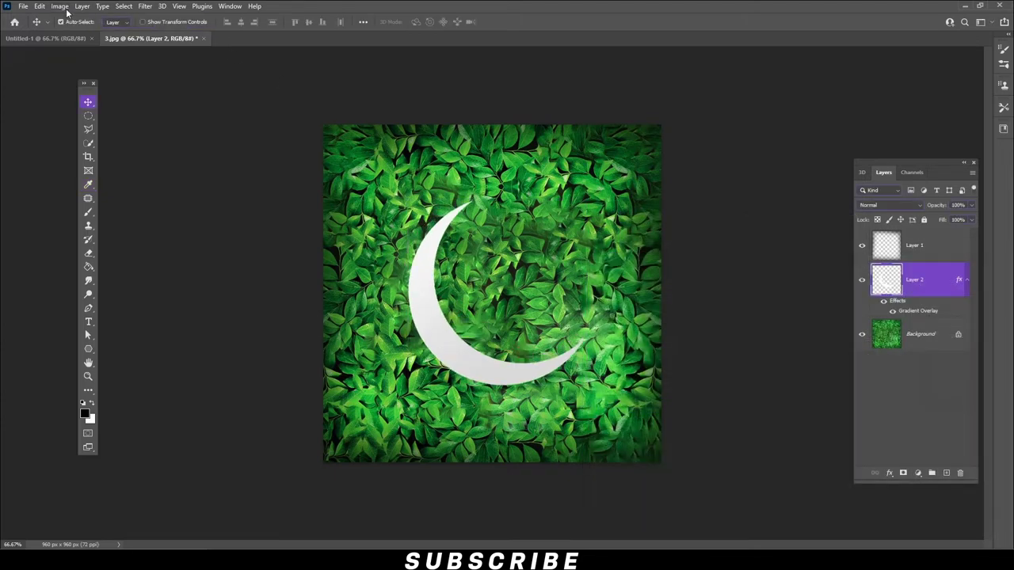
{"action": "left_click", "coordinate": [23, 7]}
Step: Open the leaf images 1.png and 2.png together
{"action": "left_click", "coordinate": [40, 28]}
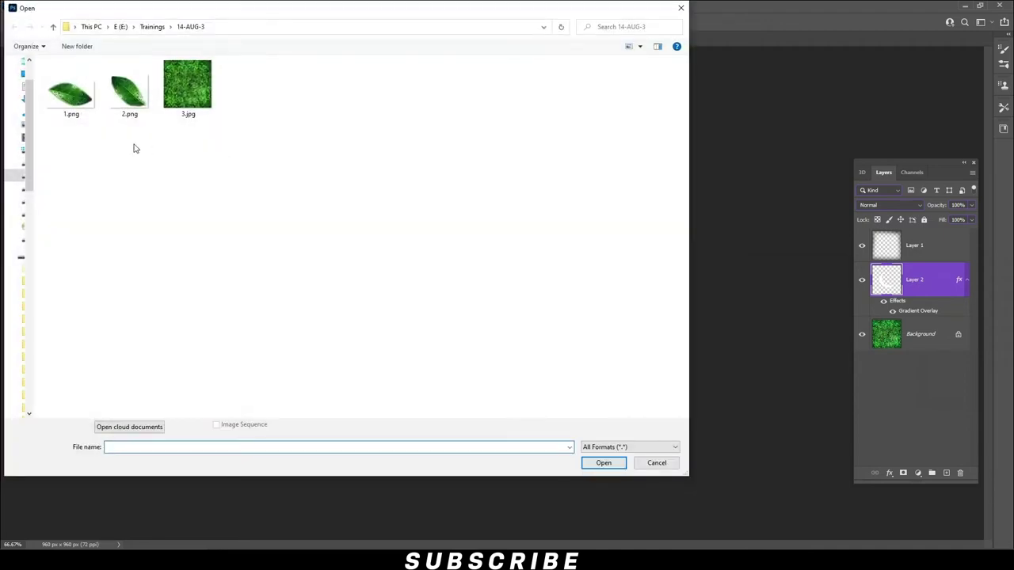
{"action": "left_click_drag", "start_coordinate": [133, 148], "coordinate": [44, 59]}
{"action": "left_click", "coordinate": [603, 462]}
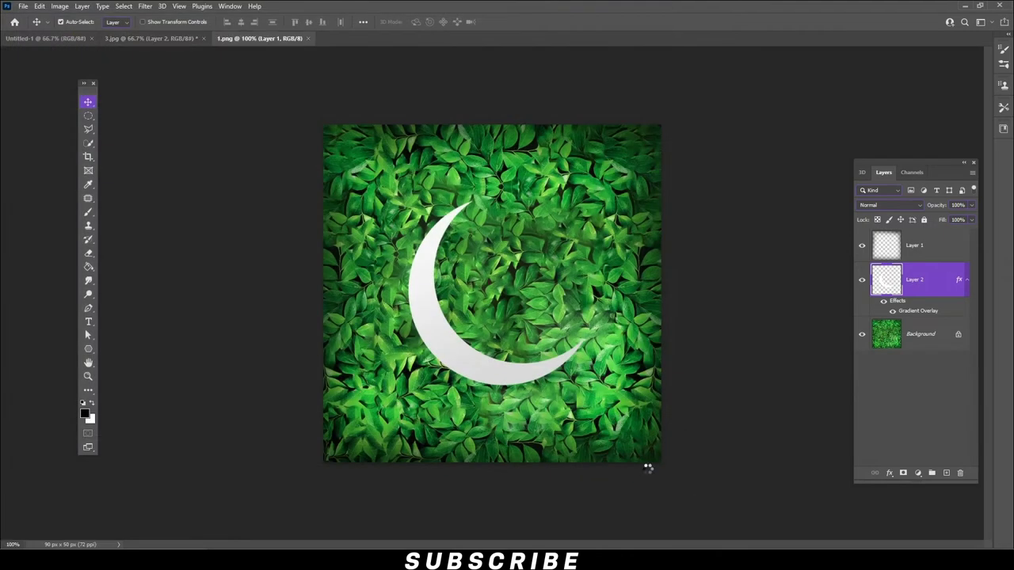
Step: Drag both leaf pieces into 3.jpg and place them near the crescent's top tip
{"action": "left_click_drag", "start_coordinate": [501, 302], "coordinate": [177, 39]}
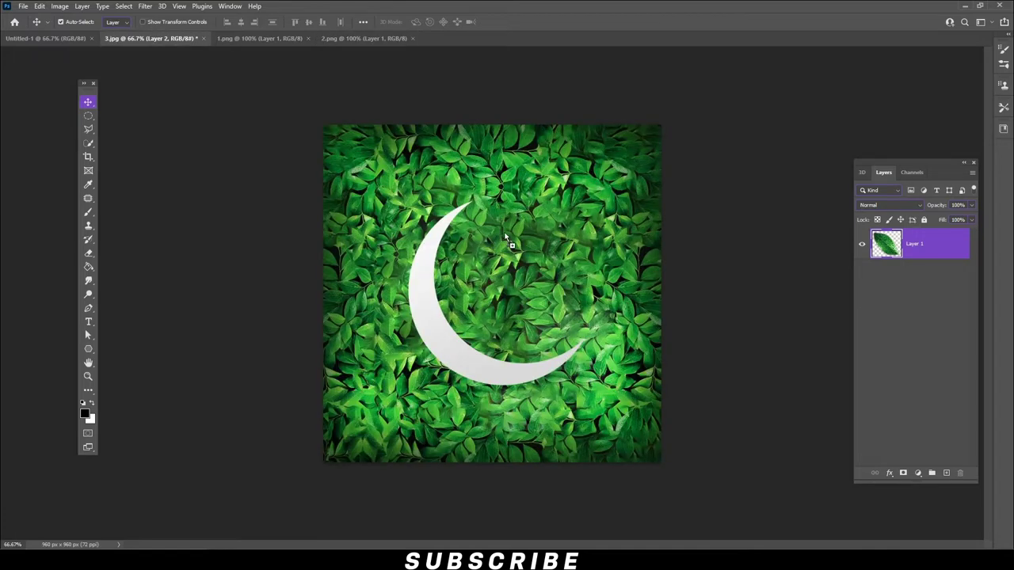
{"action": "left_click_drag", "start_coordinate": [177, 39], "coordinate": [514, 255]}
{"action": "left_click_drag", "start_coordinate": [461, 221], "coordinate": [455, 212]}
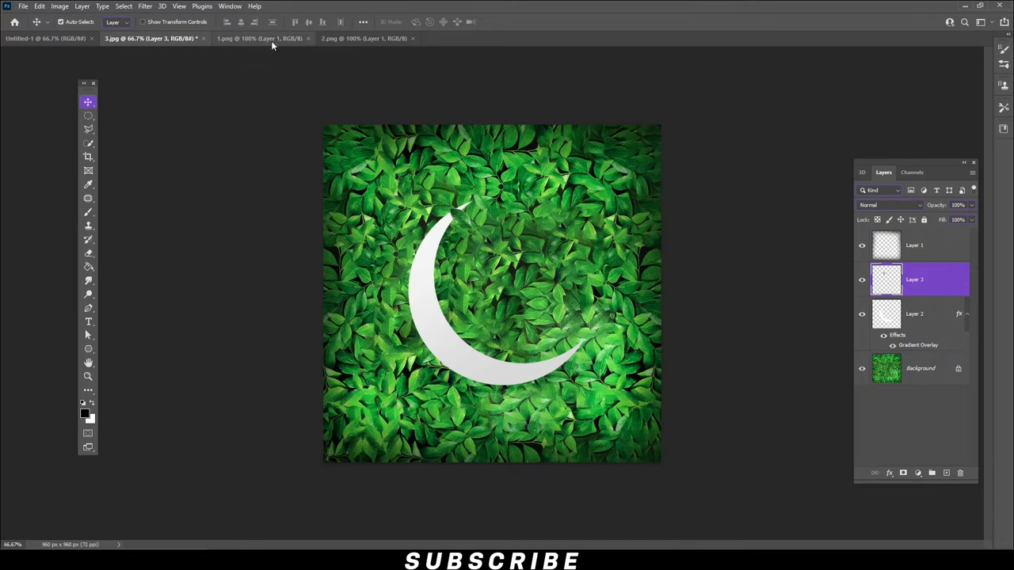
{"action": "left_click", "coordinate": [262, 38]}
{"action": "mouse_move", "coordinate": [475, 298]}
{"action": "left_mouse_down"}
{"action": "mouse_move", "coordinate": [157, 43]}
{"action": "mouse_move", "coordinate": [376, 295]}
{"action": "left_mouse_up"}
{"action": "left_click_drag", "start_coordinate": [407, 224], "coordinate": [587, 325]}
{"action": "left_click_drag", "start_coordinate": [422, 231], "coordinate": [444, 295]}
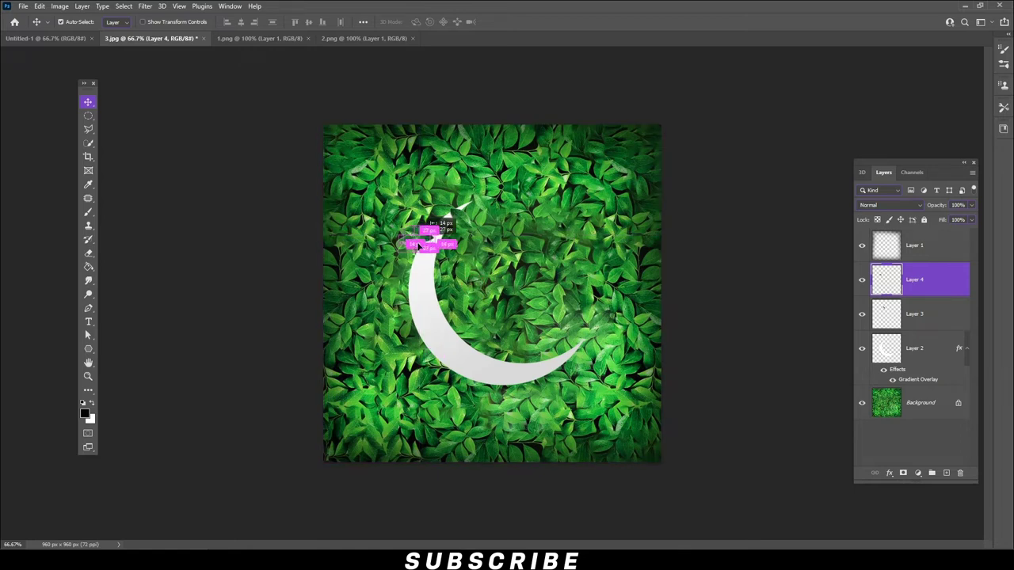
Step: Flip the copied leaf vertically and shrink it to about 65%
{"action": "key", "text": "ctrl+t"}
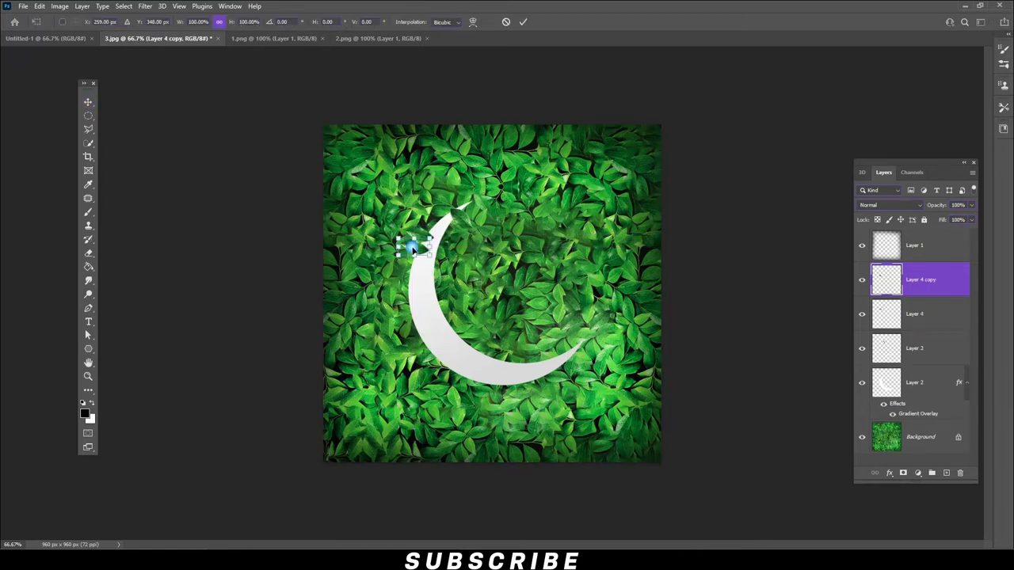
{"action": "right_click", "coordinate": [414, 263]}
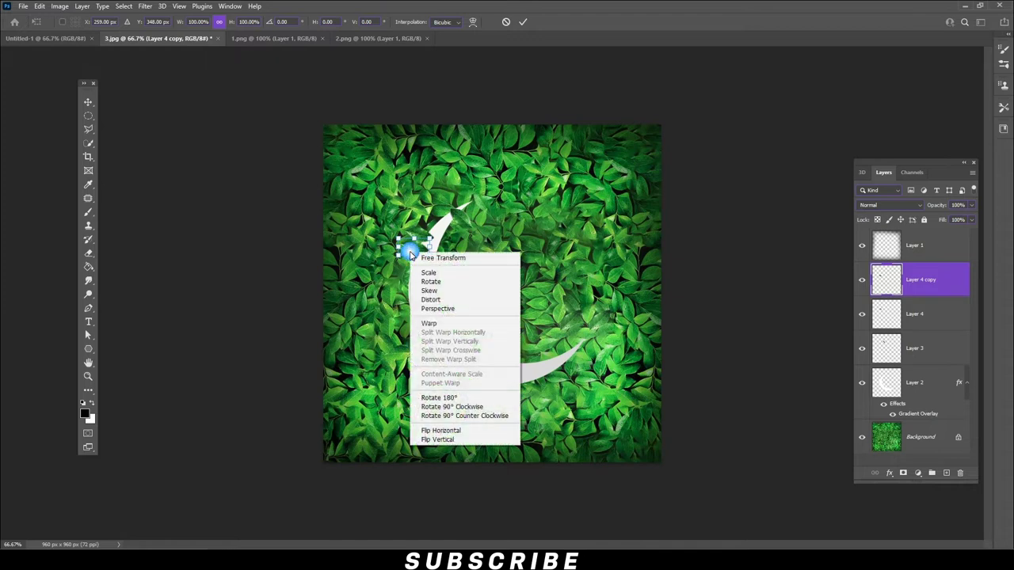
{"action": "left_click", "coordinate": [445, 439]}
{"action": "left_click_drag", "start_coordinate": [432, 236], "coordinate": [417, 252]}
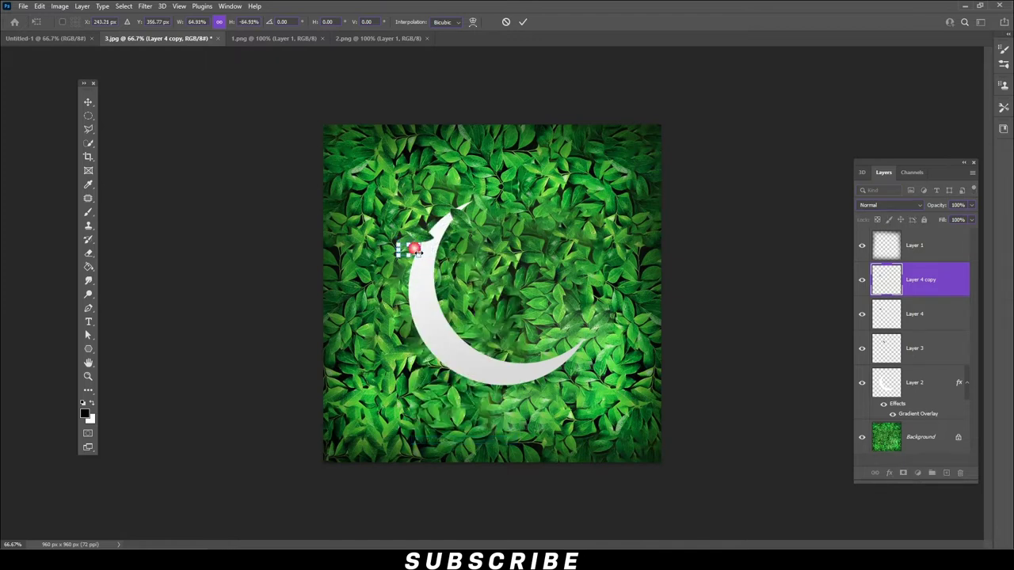
{"action": "left_click", "coordinate": [428, 266]}
Step: Duplicate the leaf, flip it horizontally, scale to about 74%, and settle it on the crescent tip
{"action": "left_click_drag", "start_coordinate": [422, 245], "coordinate": [441, 232]}
{"action": "key", "text": "ctrl+t"}
{"action": "right_click", "coordinate": [444, 225]}
{"action": "left_click", "coordinate": [475, 408]}
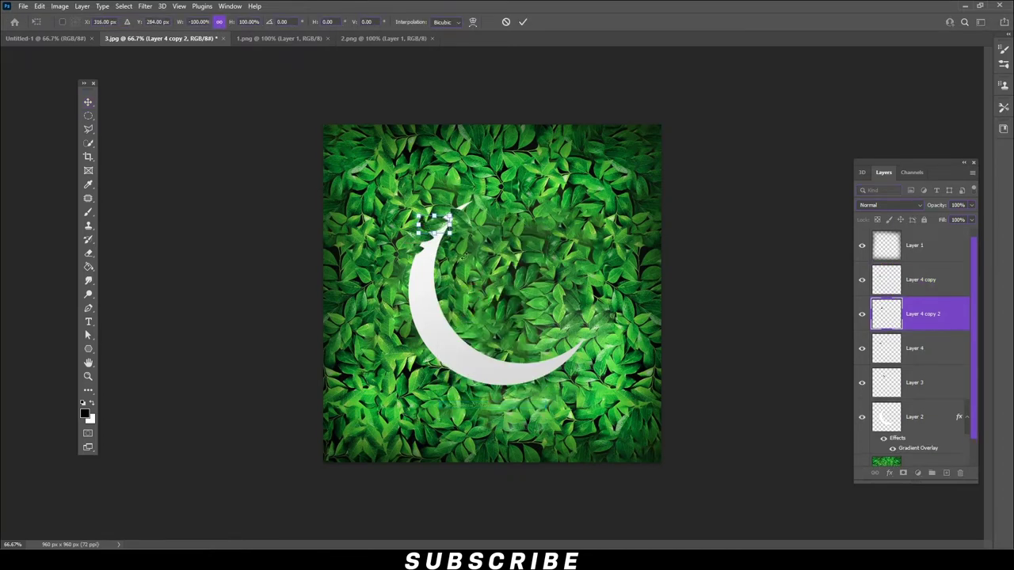
{"action": "left_click_drag", "start_coordinate": [457, 217], "coordinate": [446, 226]}
{"action": "left_click", "coordinate": [436, 243]}
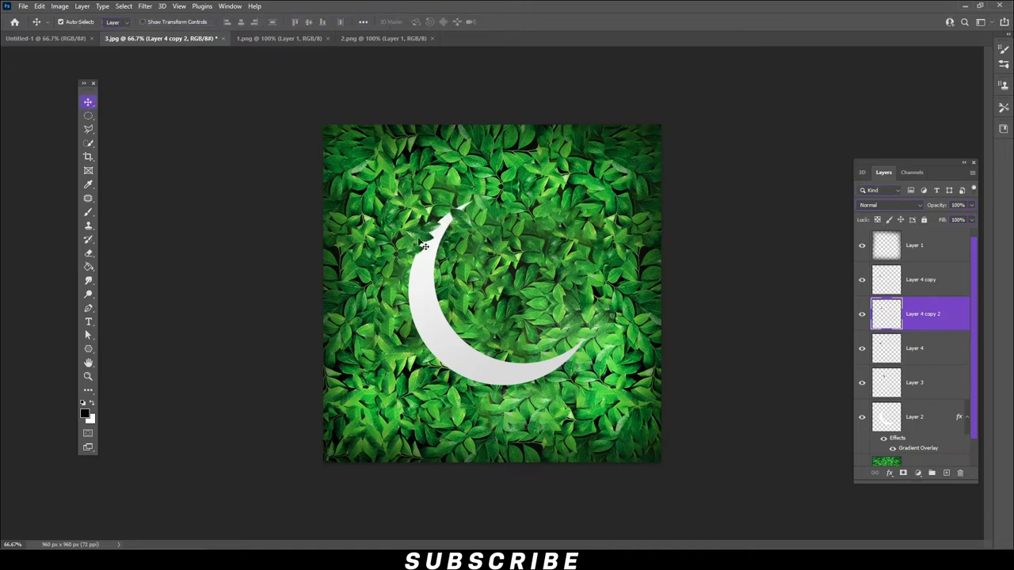
{"action": "left_click_drag", "start_coordinate": [424, 246], "coordinate": [423, 248]}
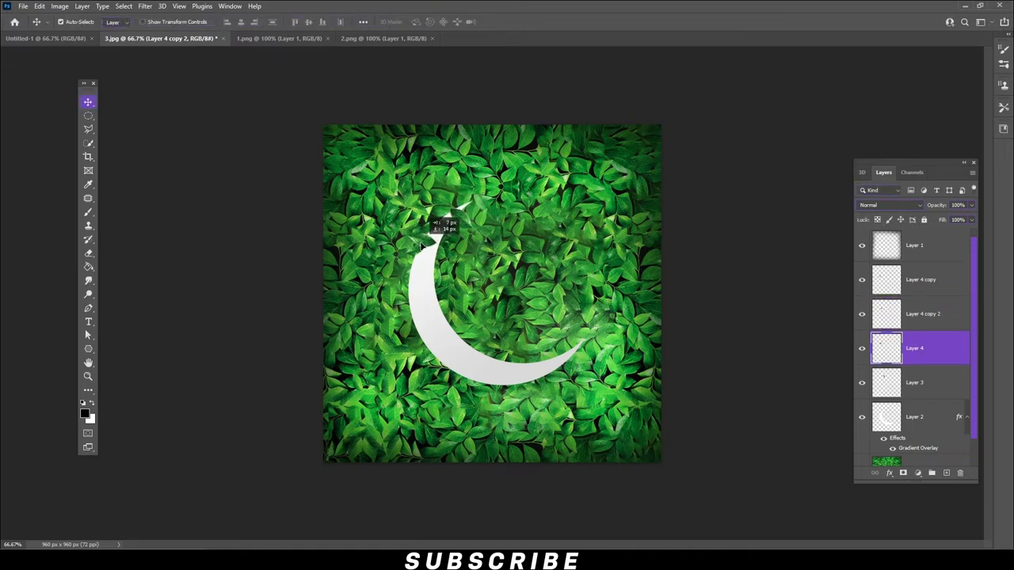
{"action": "left_click_drag", "start_coordinate": [423, 245], "coordinate": [424, 247]}
{"action": "right_click", "coordinate": [936, 344]}
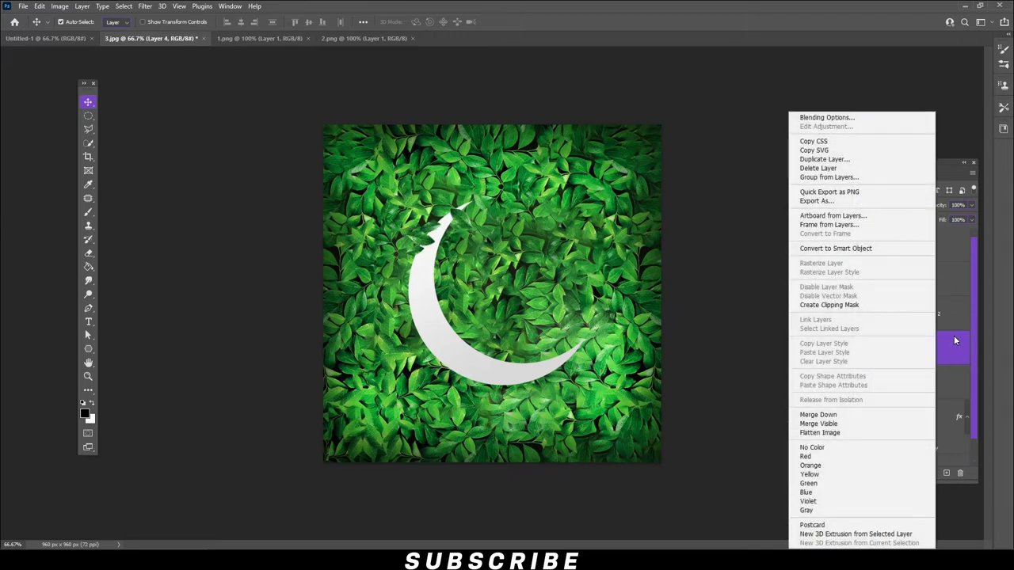
Step: Give Layer 4 a Drop Shadow with 141° angle, 6 px distance and 2 px size
{"action": "left_click", "coordinate": [829, 117]}
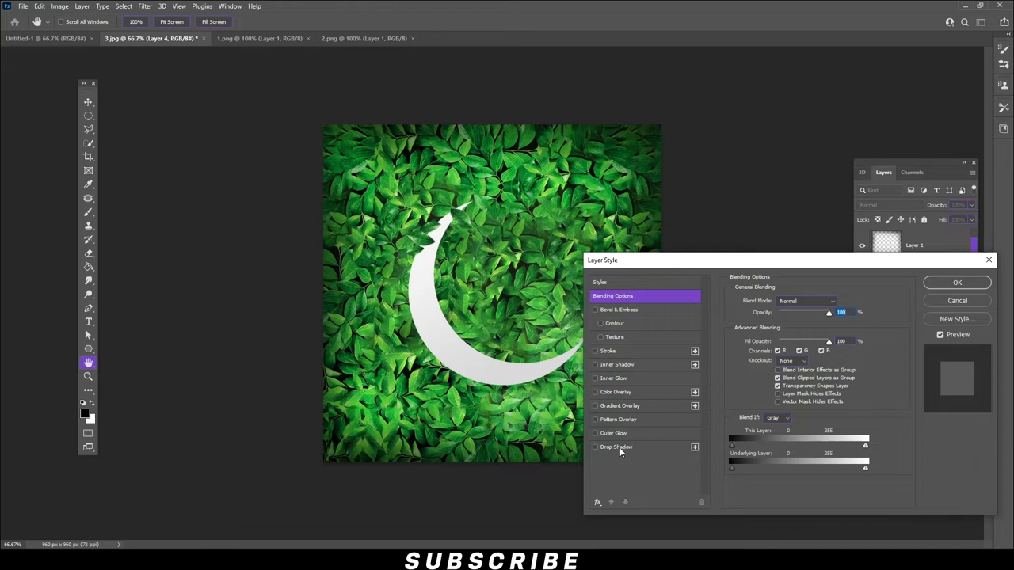
{"action": "left_click", "coordinate": [649, 447]}
{"action": "left_click_drag", "start_coordinate": [775, 315], "coordinate": [780, 316]}
{"action": "left_click_drag", "start_coordinate": [430, 247], "coordinate": [432, 246]}
{"action": "left_click", "coordinate": [792, 342]}
{"action": "left_click_drag", "start_coordinate": [774, 374], "coordinate": [774, 373]}
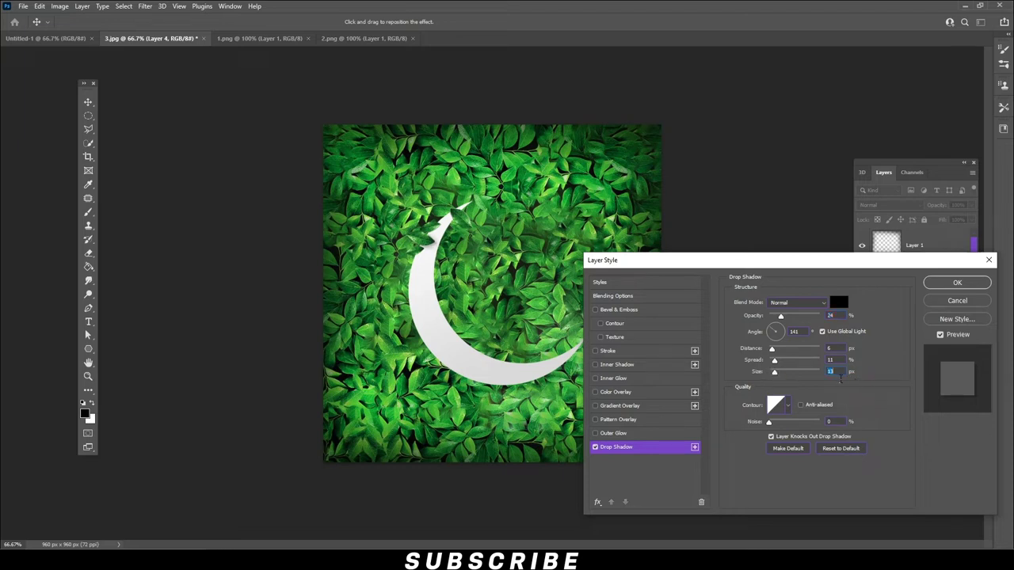
{"action": "type", "text": "2"}
{"action": "left_click_drag", "start_coordinate": [778, 315], "coordinate": [782, 318]}
Step: Finish the drop shadow at 23% opacity and 3 px size and apply it
{"action": "left_click_drag", "start_coordinate": [782, 319], "coordinate": [779, 317]}
{"action": "left_click", "coordinate": [829, 372]}
{"action": "key", "text": "Up"}
{"action": "left_click", "coordinate": [957, 281]}
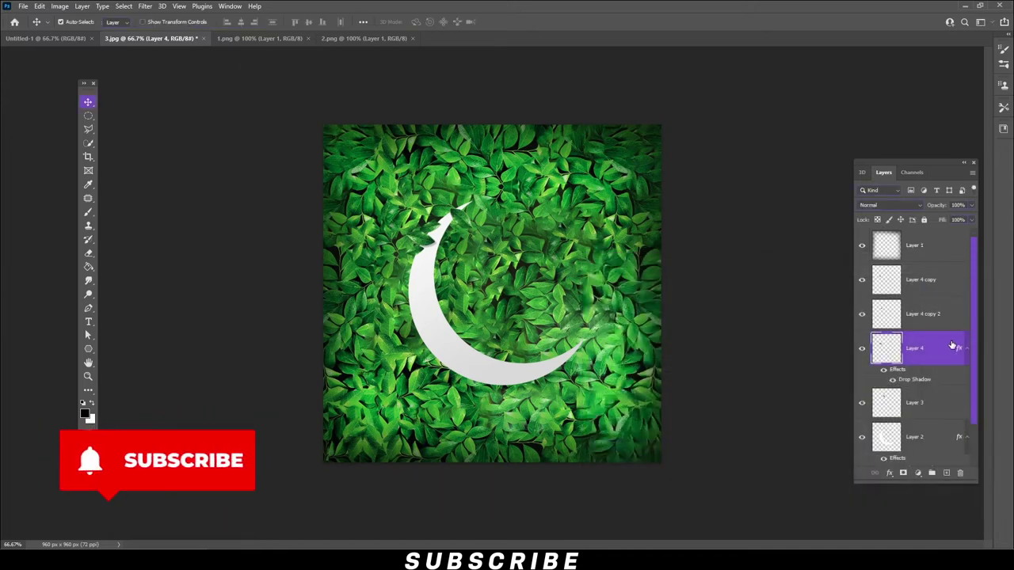
Step: Copy Layer 4's style and paste it onto Layer 4 copy, Layer 4 copy 2 and Layer 3
{"action": "right_click", "coordinate": [939, 348]}
{"action": "left_click", "coordinate": [901, 344]}
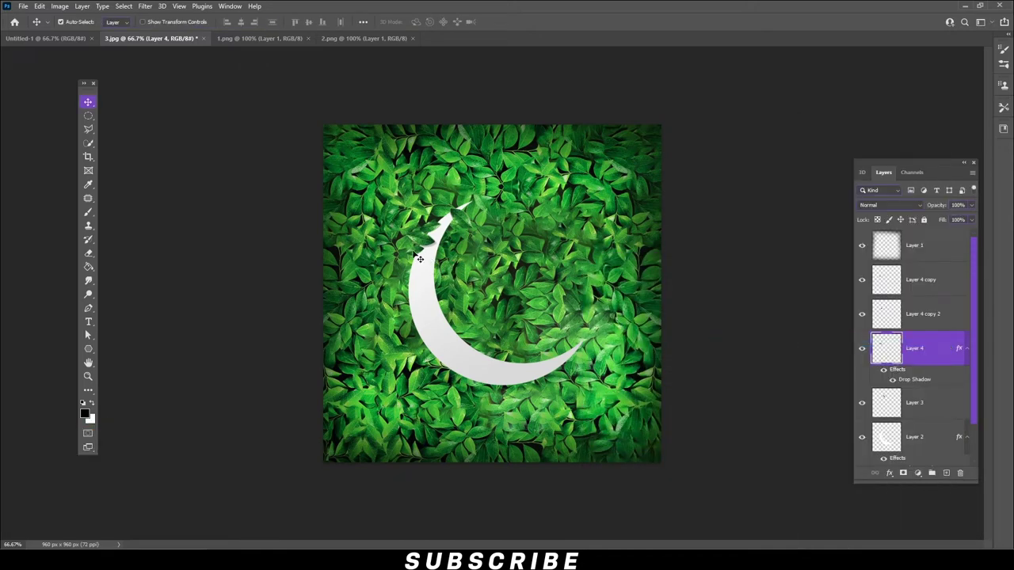
{"action": "left_click", "coordinate": [418, 257]}
{"action": "right_click", "coordinate": [956, 278]}
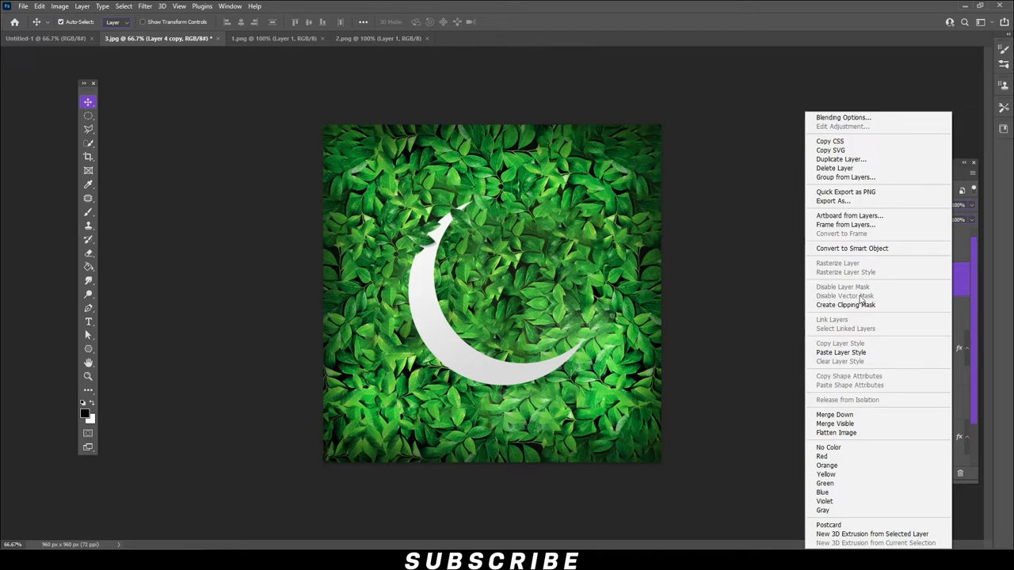
{"action": "left_click", "coordinate": [841, 352]}
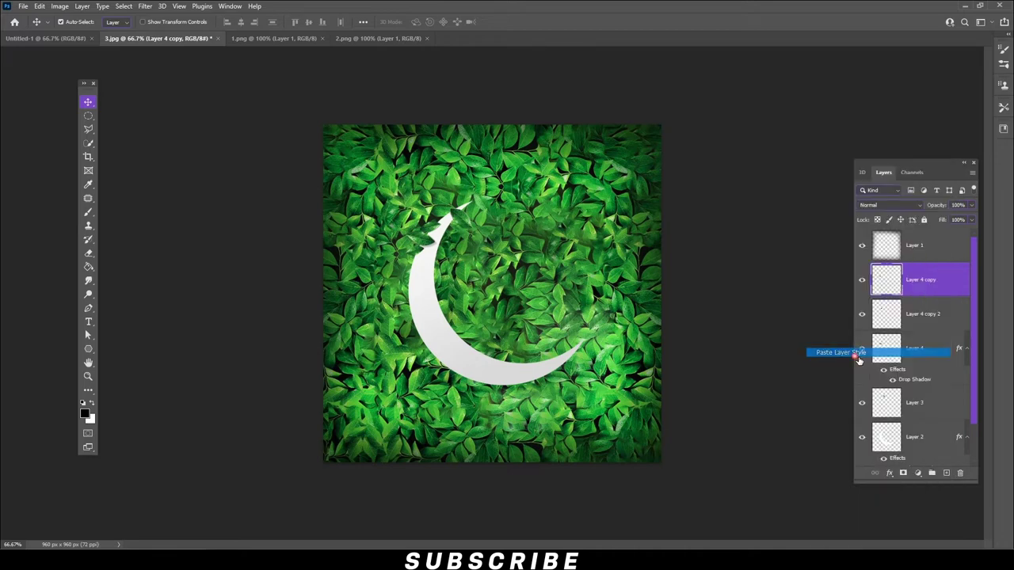
{"action": "left_click", "coordinate": [435, 233]}
{"action": "right_click", "coordinate": [943, 326]}
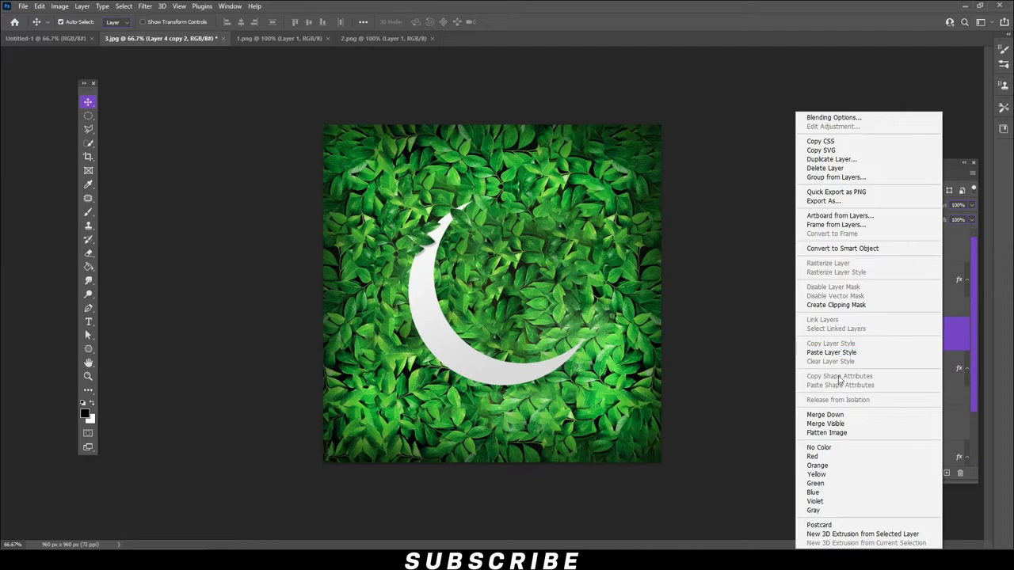
{"action": "left_click", "coordinate": [833, 353]}
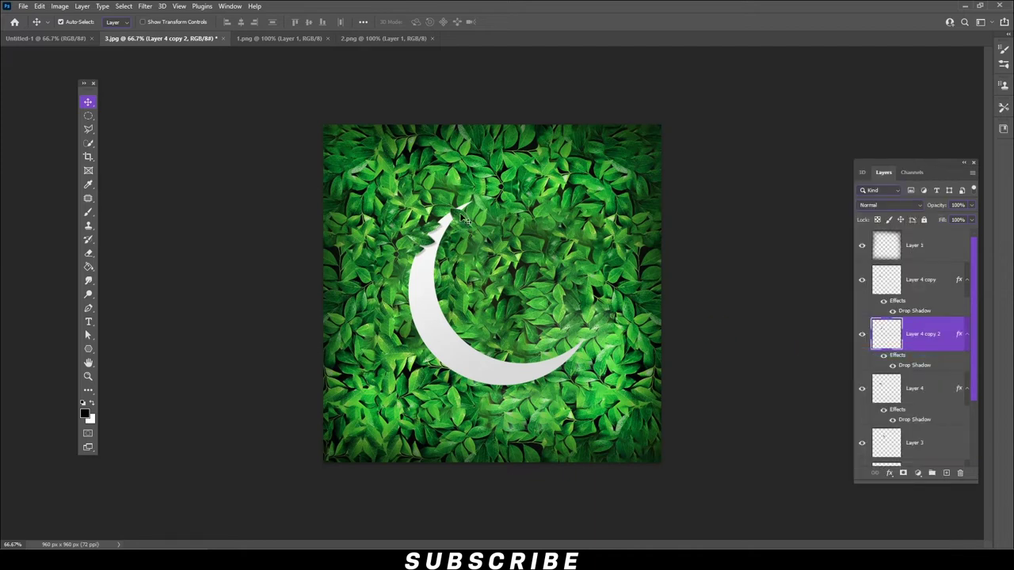
{"action": "left_click", "coordinate": [922, 442]}
{"action": "right_click", "coordinate": [950, 442]}
{"action": "left_click", "coordinate": [832, 353]}
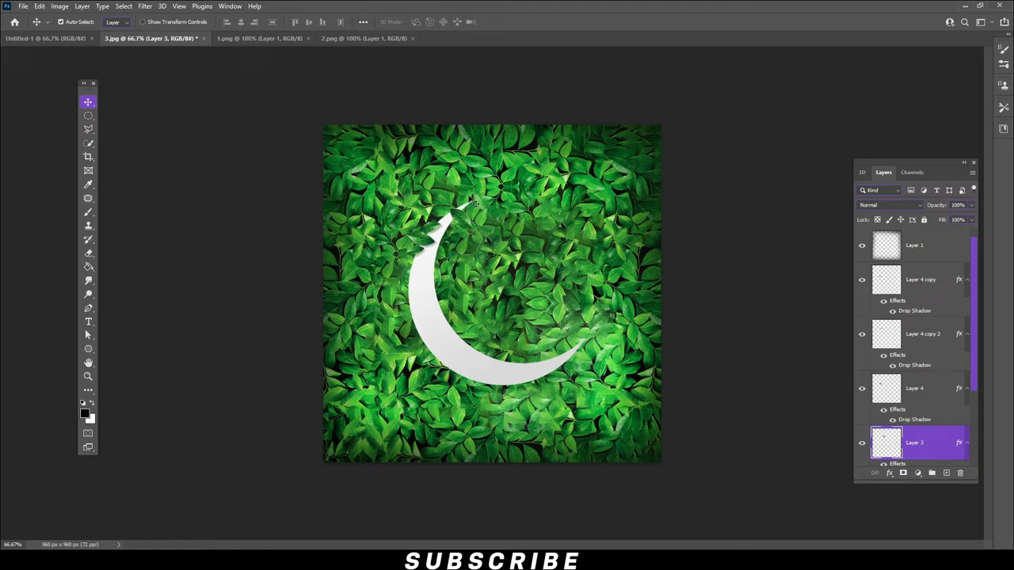
Step: Duplicate the Layer 3 leaf to the crescent's bottom and rotate it about 36°
{"action": "left_click_drag", "start_coordinate": [462, 224], "coordinate": [450, 383]}
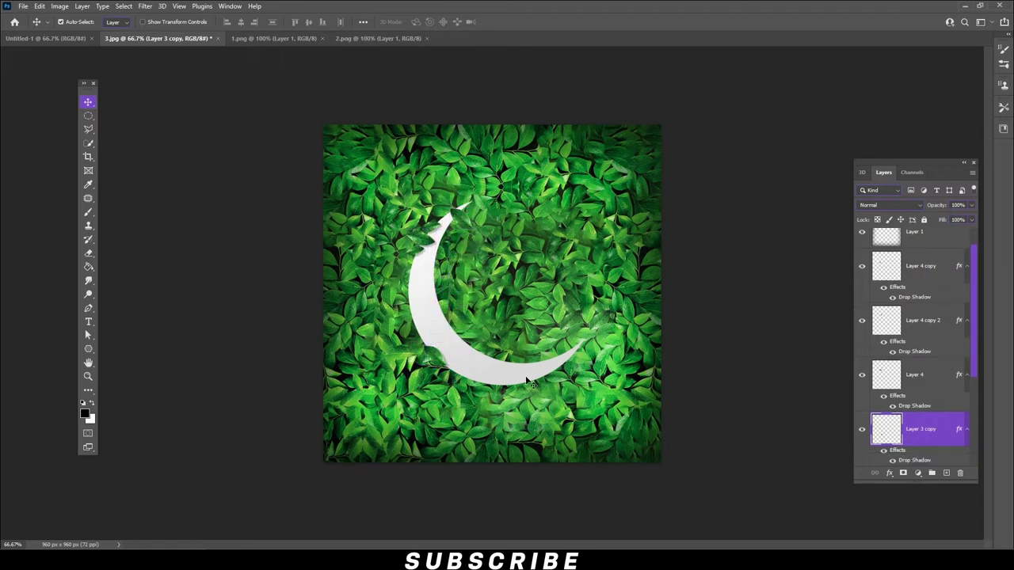
{"action": "left_click_drag", "start_coordinate": [464, 363], "coordinate": [439, 357]}
{"action": "key", "text": "ctrl+t"}
{"action": "mouse_move", "coordinate": [491, 313]}
{"action": "left_mouse_down"}
{"action": "mouse_move", "coordinate": [434, 358]}
{"action": "mouse_move", "coordinate": [543, 396]}
{"action": "mouse_move", "coordinate": [491, 383]}
{"action": "left_mouse_up"}
{"action": "key", "text": "Return"}
Step: Re-rotate the leaf copy to about -30° with Free Transform
{"action": "key", "text": "v"}
{"action": "left_click", "coordinate": [39, 6]}
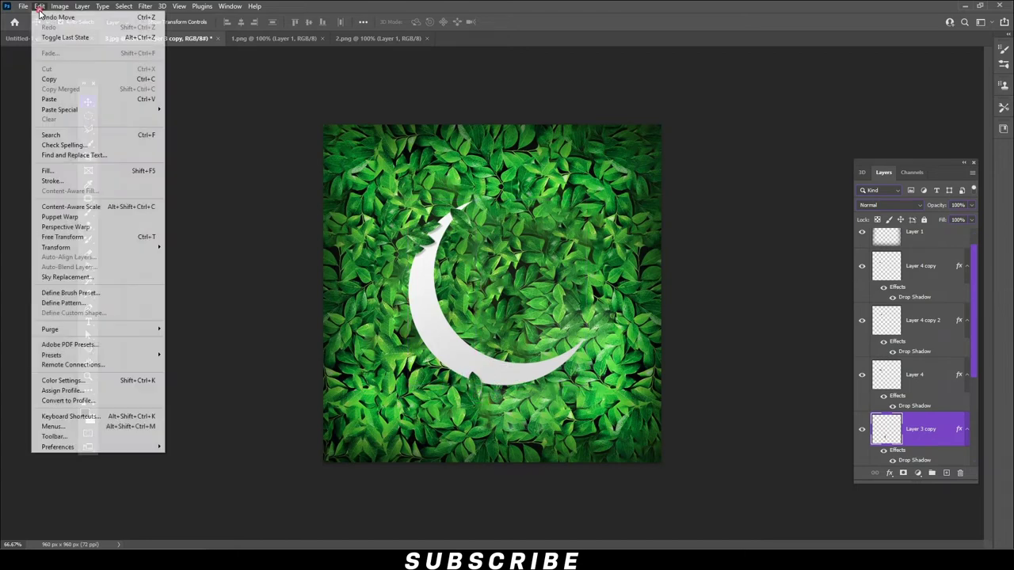
{"action": "left_click", "coordinate": [63, 237]}
{"action": "left_click_drag", "start_coordinate": [558, 365], "coordinate": [475, 392]}
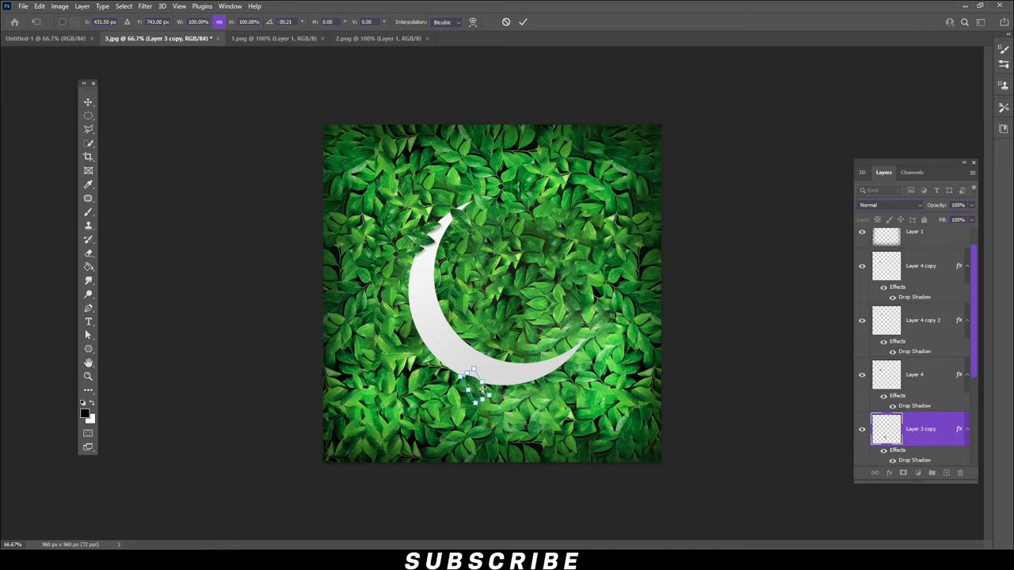
{"action": "double_click", "coordinate": [475, 388]}
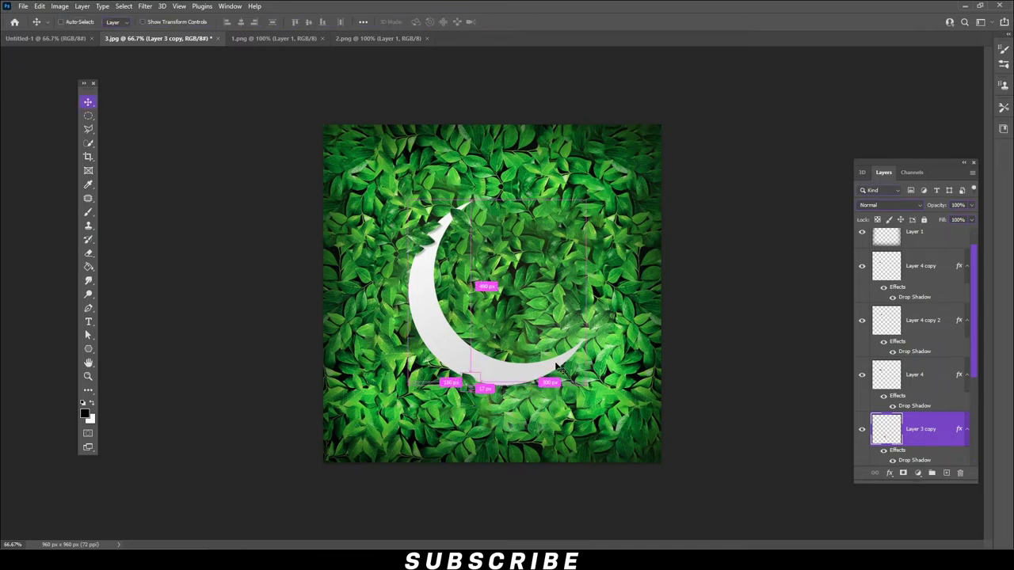
Step: Rotate and enlarge the small leaf along the crescent, then duplicate it along the lower edge
{"action": "key", "text": "z"}
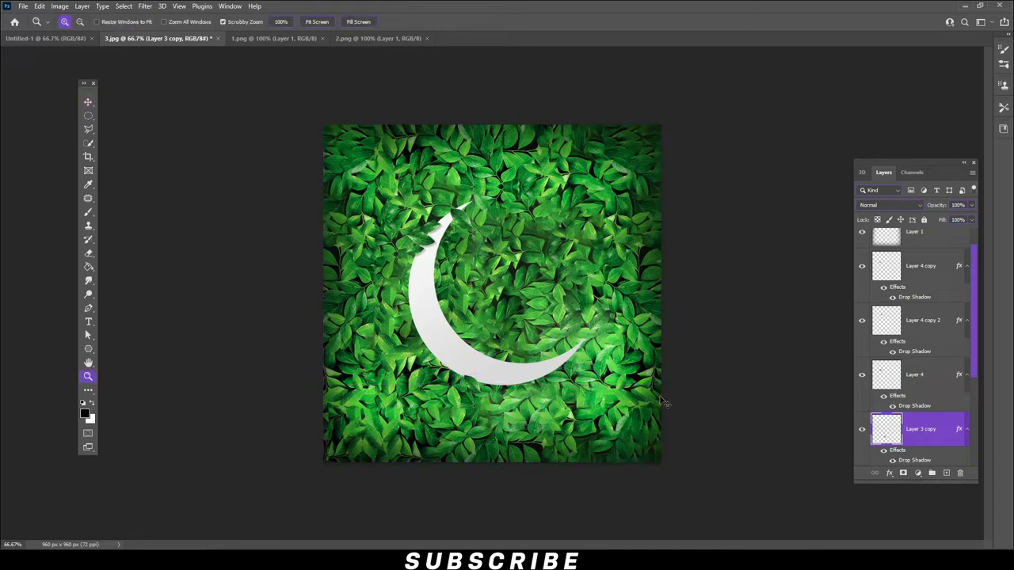
{"action": "left_click", "coordinate": [87, 102]}
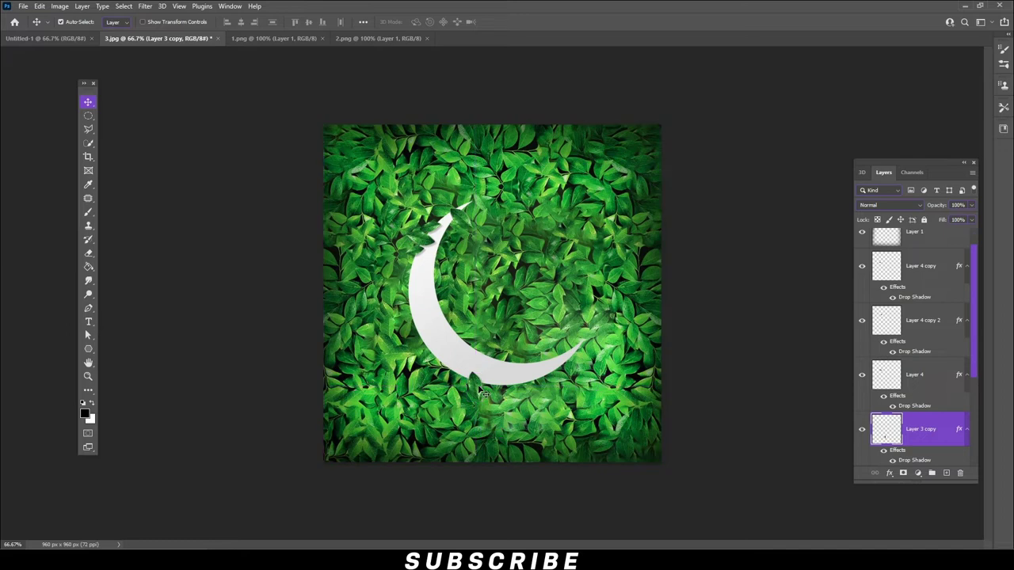
{"action": "key", "text": "ctrl+t"}
{"action": "left_click_drag", "start_coordinate": [492, 346], "coordinate": [461, 345]}
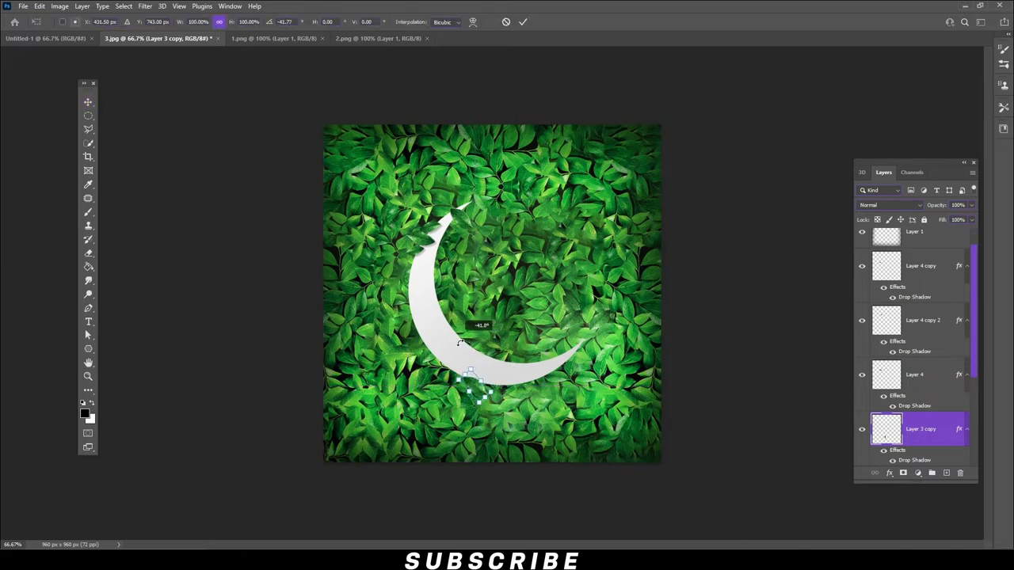
{"action": "left_click_drag", "start_coordinate": [479, 400], "coordinate": [470, 375]}
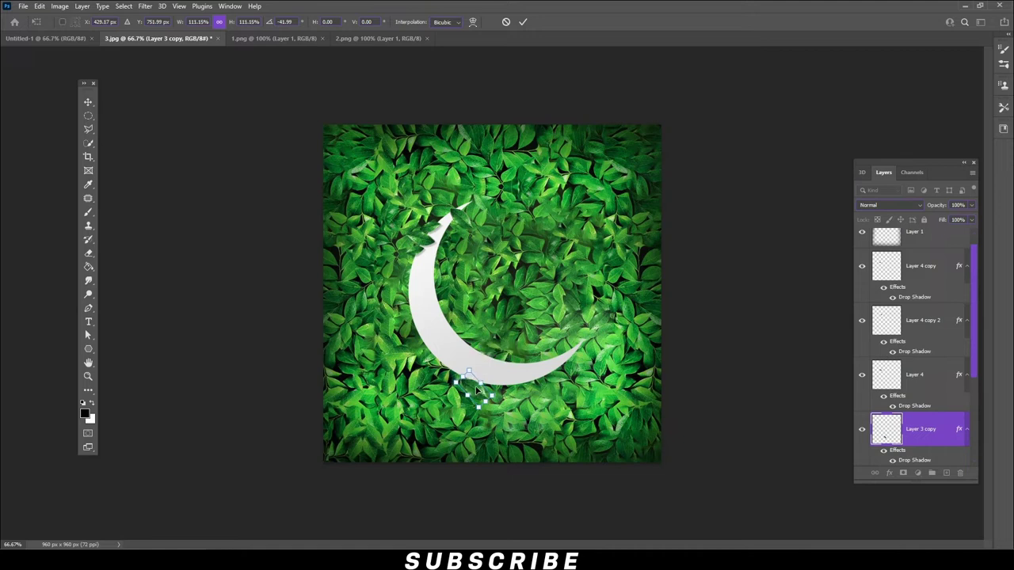
{"action": "key", "text": "Return"}
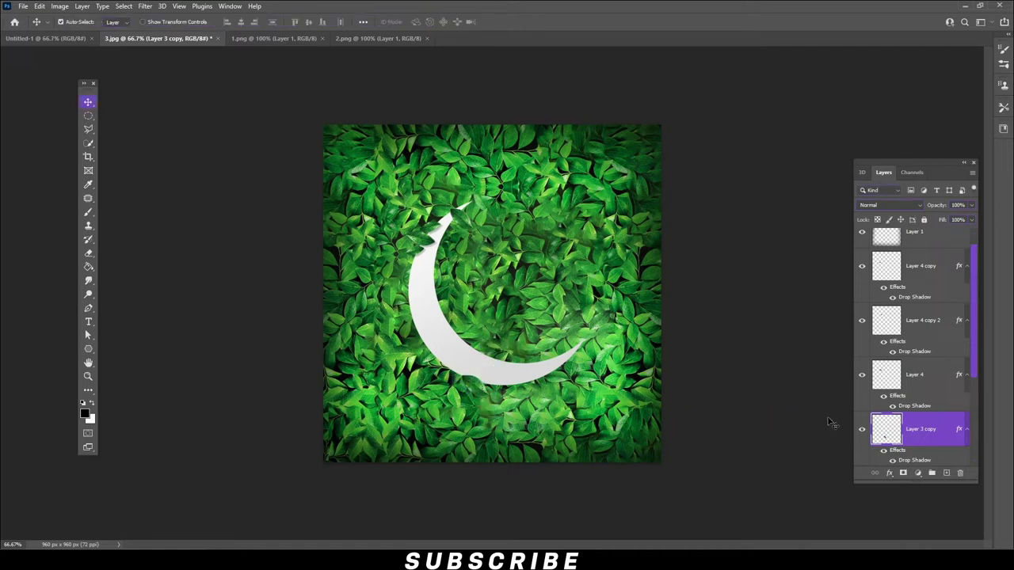
{"action": "mouse_move", "coordinate": [935, 428]}
{"action": "left_mouse_down"}
{"action": "mouse_move", "coordinate": [968, 469]}
{"action": "mouse_move", "coordinate": [946, 473]}
{"action": "left_mouse_up"}
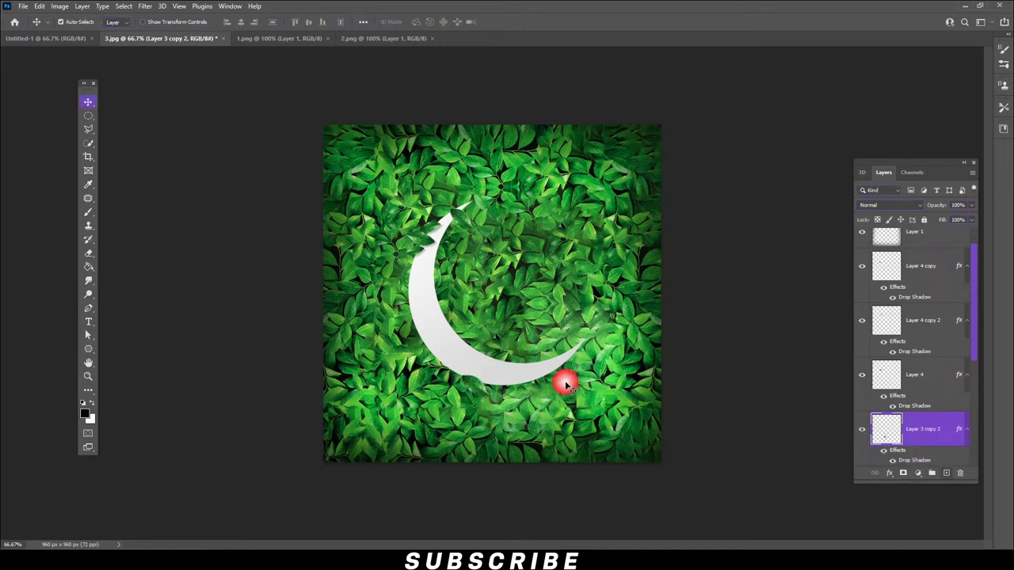
{"action": "left_click_drag", "start_coordinate": [490, 360], "coordinate": [533, 365]}
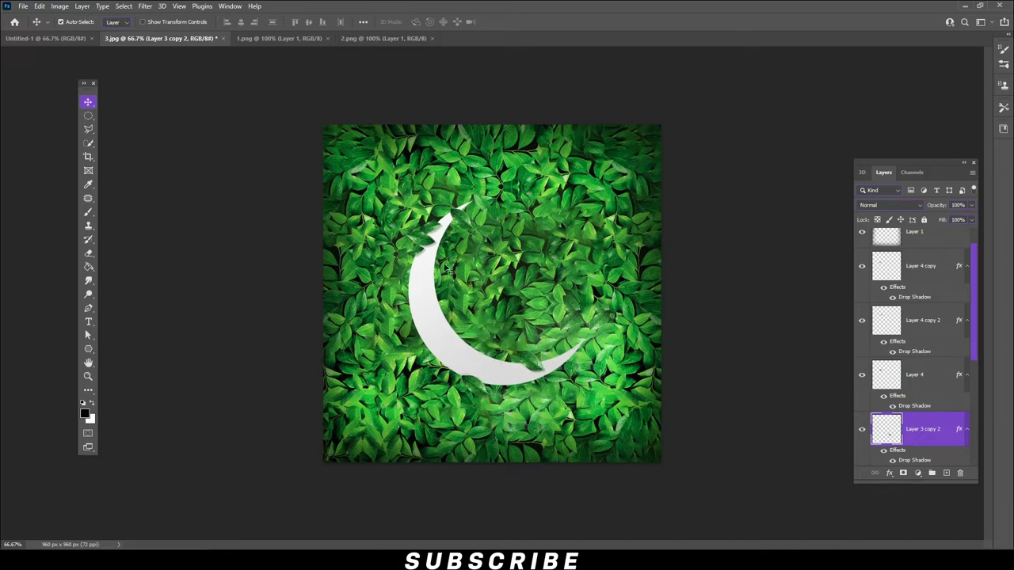
Step: Rotate the duplicated leaf about 149° and nudge it toward the crescent tip
{"action": "left_click", "coordinate": [39, 6]}
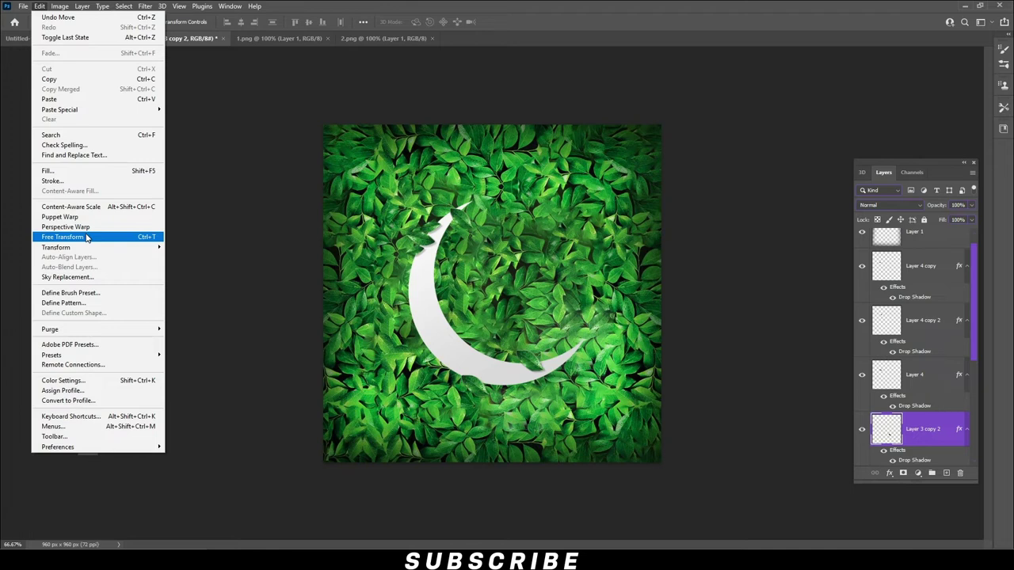
{"action": "left_click", "coordinate": [148, 238]}
{"action": "left_click_drag", "start_coordinate": [647, 340], "coordinate": [567, 402]}
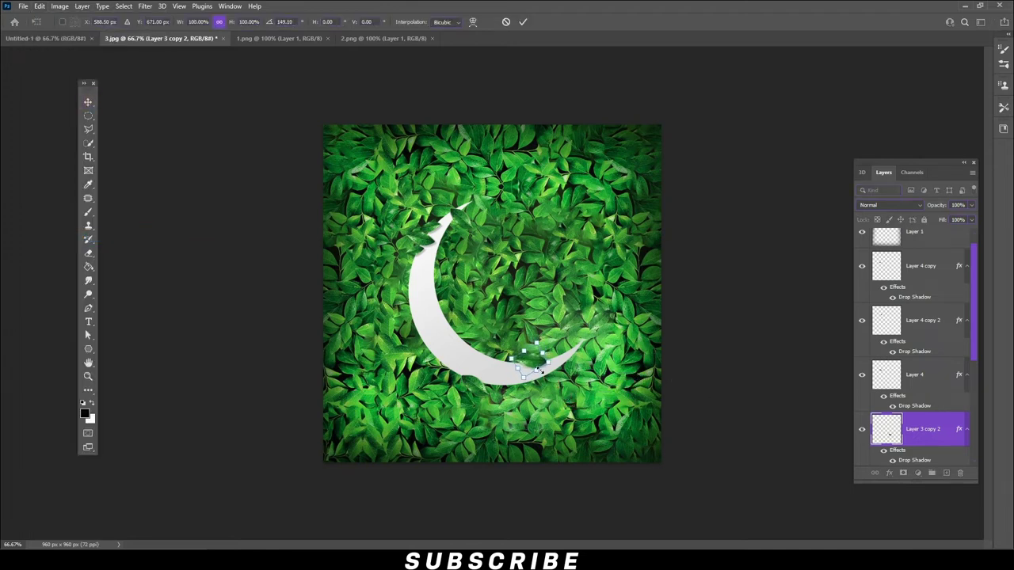
{"action": "key", "text": "Return"}
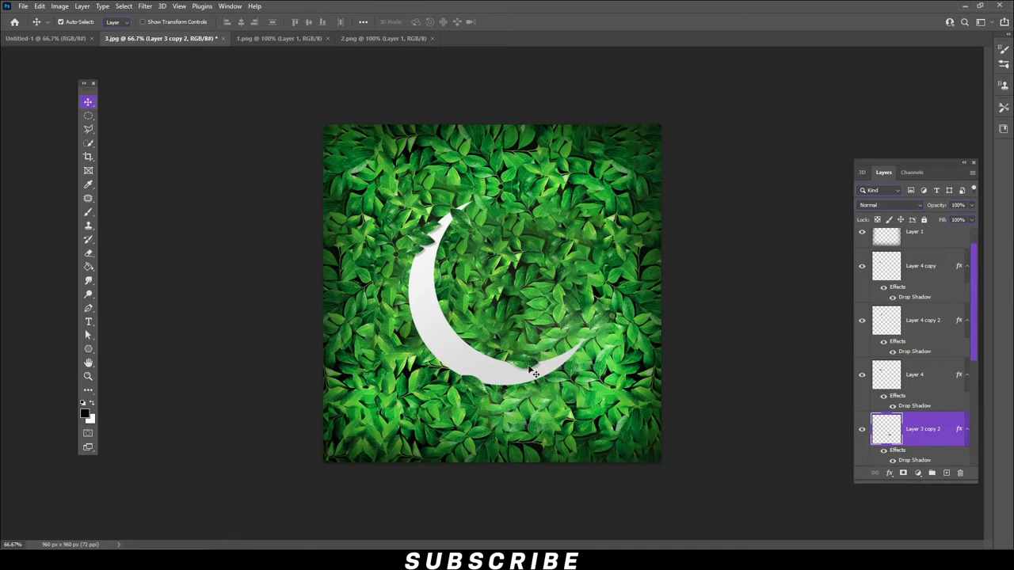
{"action": "left_click_drag", "start_coordinate": [533, 372], "coordinate": [549, 369]}
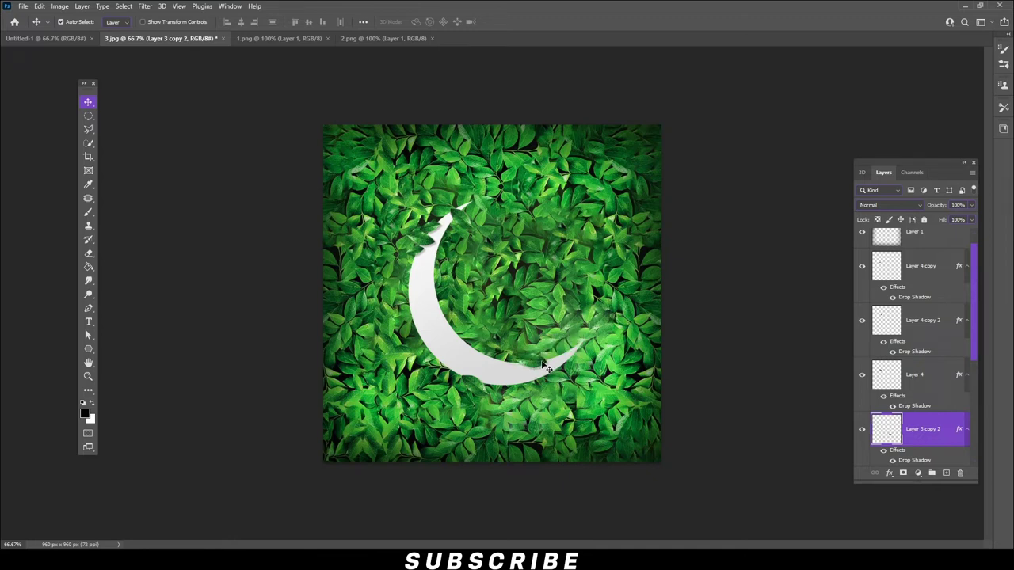
Step: Shrink the small leaf piece to 91% and shift it slightly left
{"action": "key", "text": "t"}
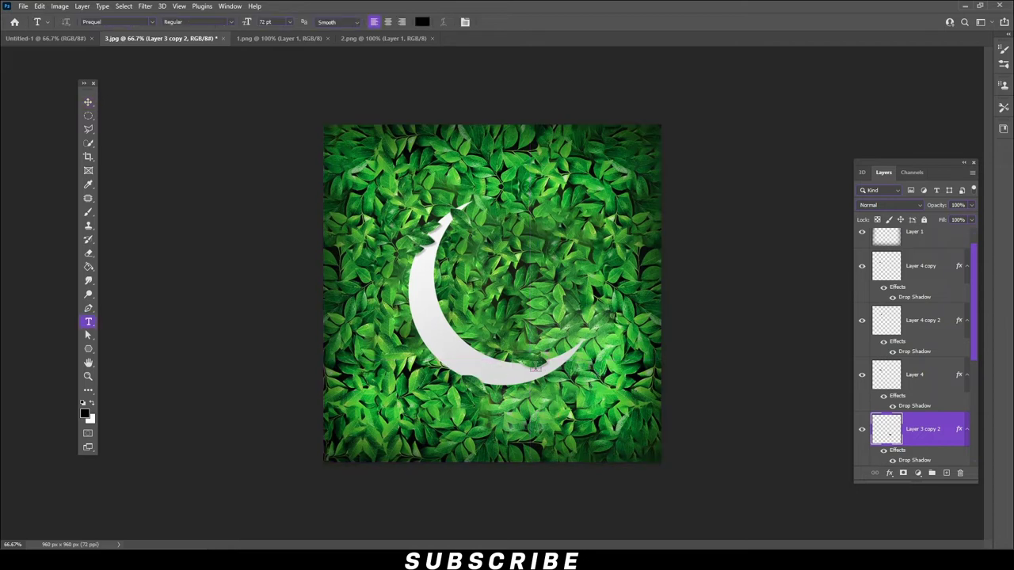
{"action": "left_click", "coordinate": [88, 103]}
{"action": "key", "text": "ctrl+t"}
{"action": "left_click_drag", "start_coordinate": [546, 369], "coordinate": [543, 366]}
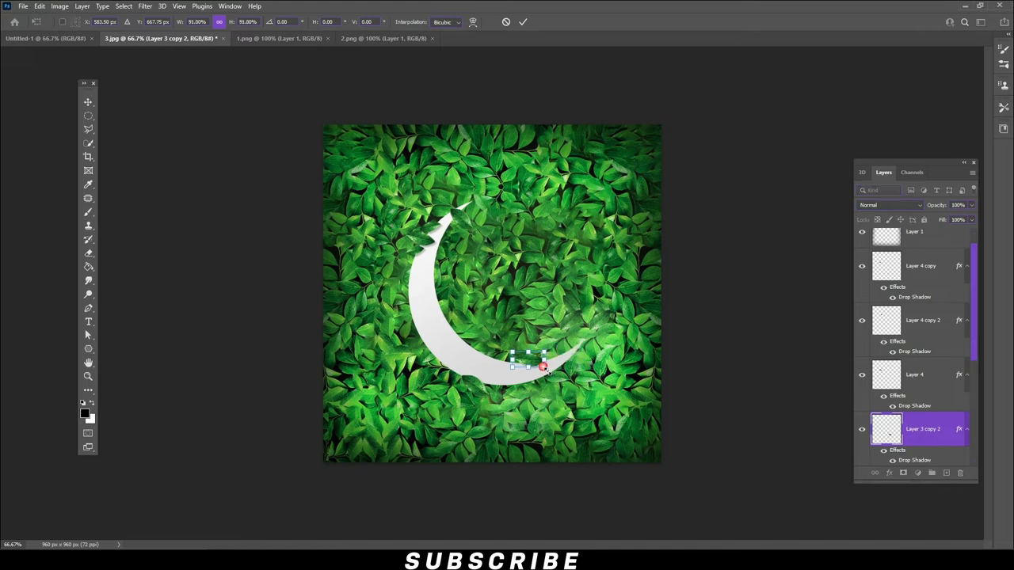
{"action": "key", "text": "Return"}
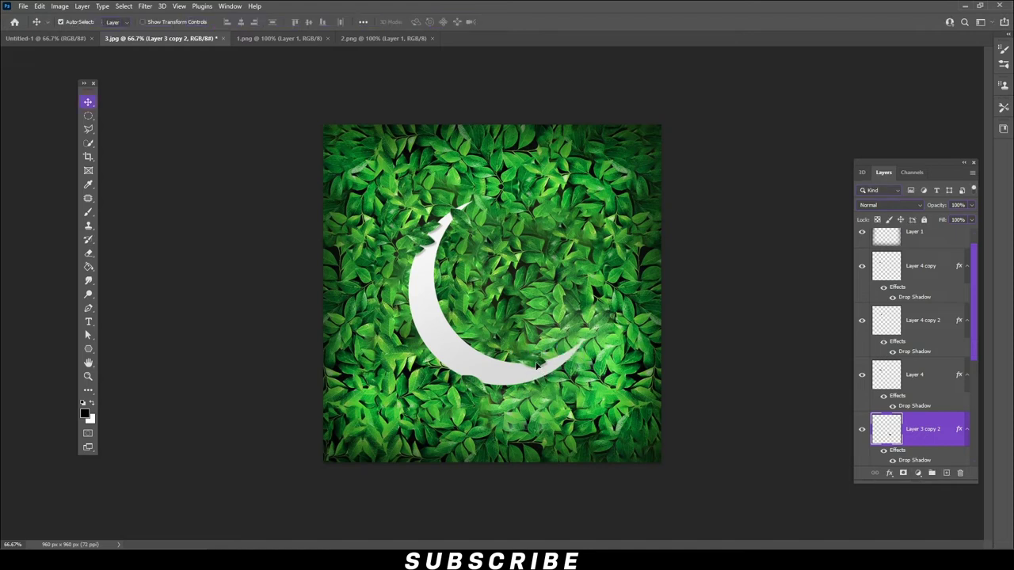
{"action": "left_click_drag", "start_coordinate": [537, 369], "coordinate": [519, 366]}
Step: Add Layer 4 copy 3 at the crescent's lower edge, rotated and scaled to about 72%
{"action": "left_click_drag", "start_coordinate": [438, 233], "coordinate": [586, 352]}
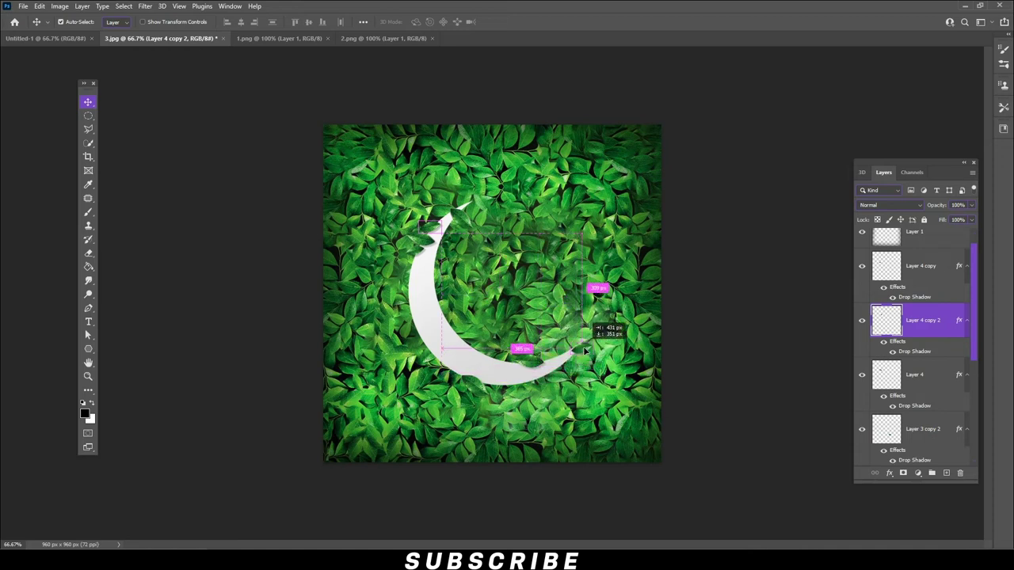
{"action": "left_click_drag", "start_coordinate": [586, 351], "coordinate": [584, 348]}
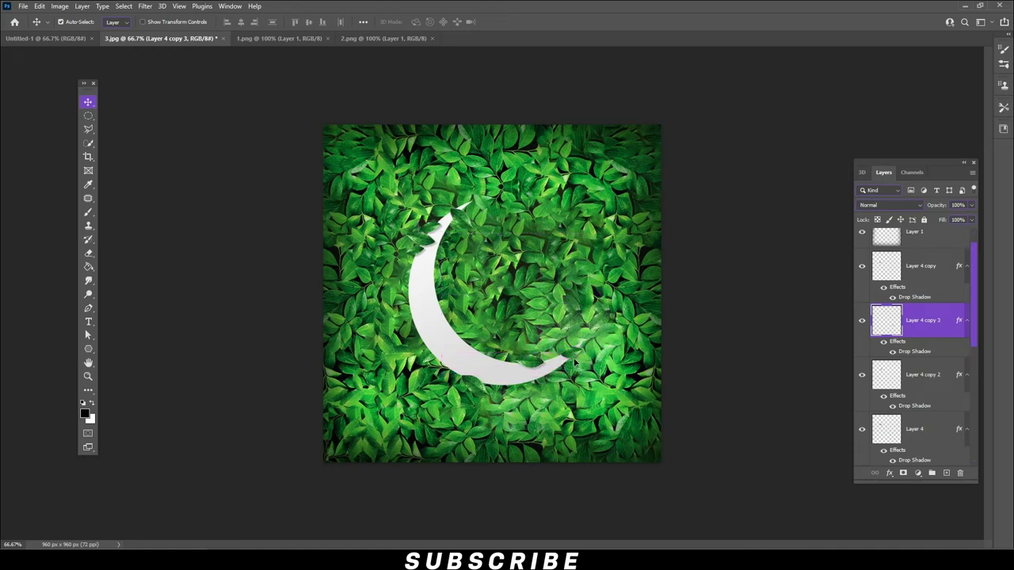
{"action": "key", "text": "ctrl+t"}
{"action": "mouse_move", "coordinate": [598, 353]}
{"action": "left_mouse_down"}
{"action": "mouse_move", "coordinate": [584, 329]}
{"action": "mouse_move", "coordinate": [571, 328]}
{"action": "left_mouse_up"}
{"action": "double_click", "coordinate": [577, 363]}
{"action": "key", "text": "ctrl+t"}
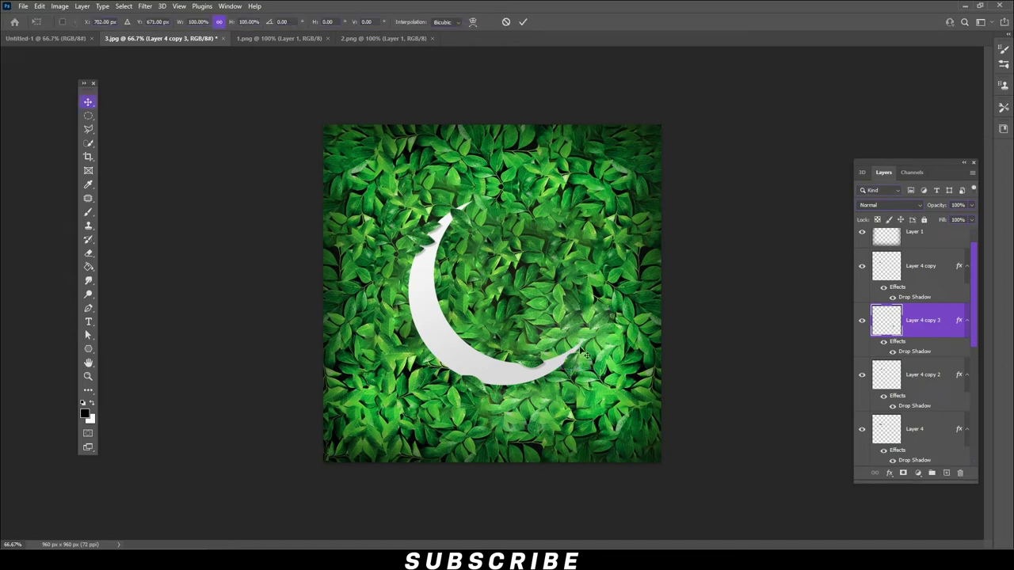
{"action": "left_click_drag", "start_coordinate": [585, 349], "coordinate": [583, 373]}
{"action": "double_click", "coordinate": [576, 367]}
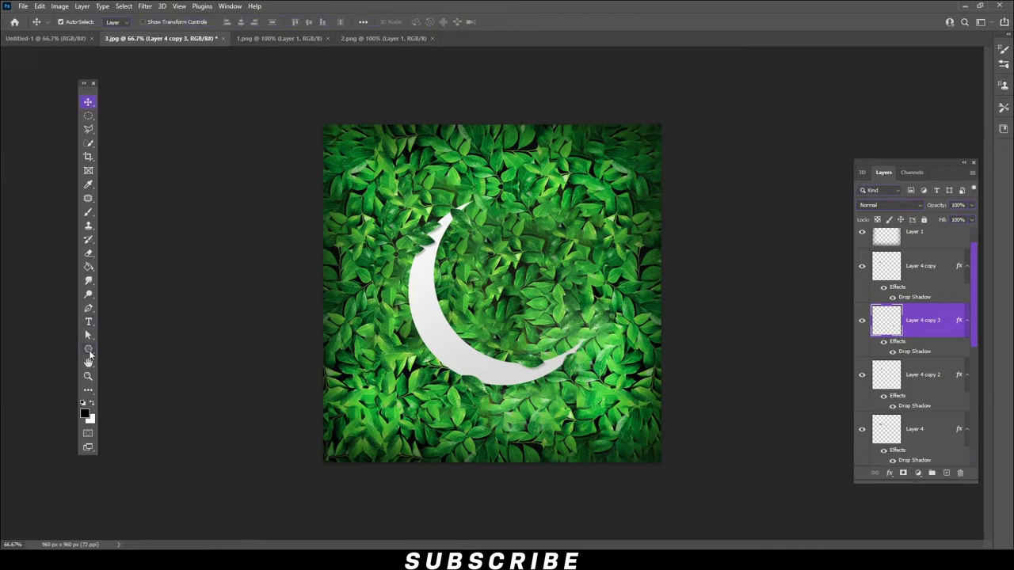
{"action": "right_click", "coordinate": [89, 352]}
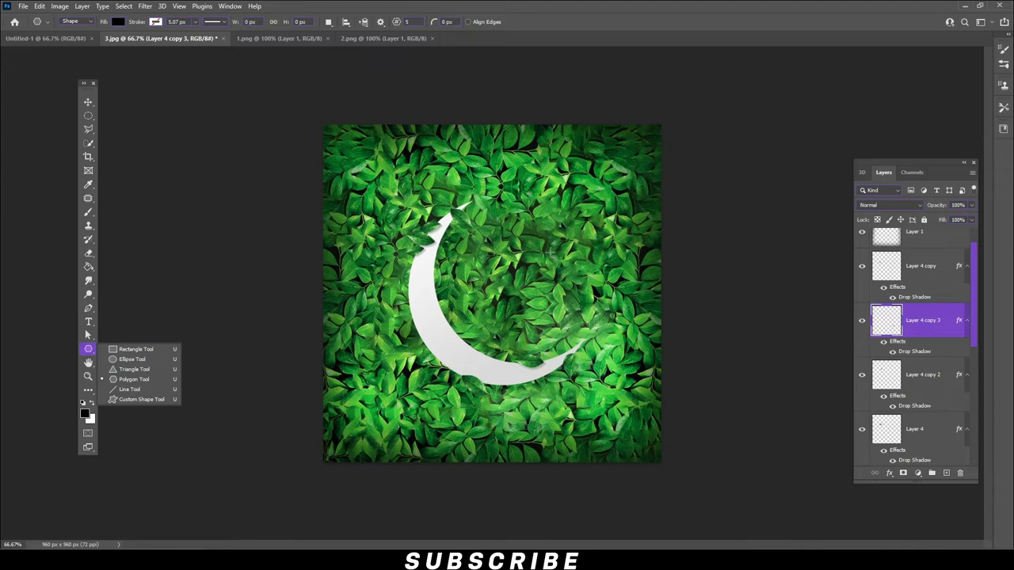
Step: Draw a 100 px five-sided polygon and lower its star ratio to make a pointed star
{"action": "left_click", "coordinate": [526, 267]}
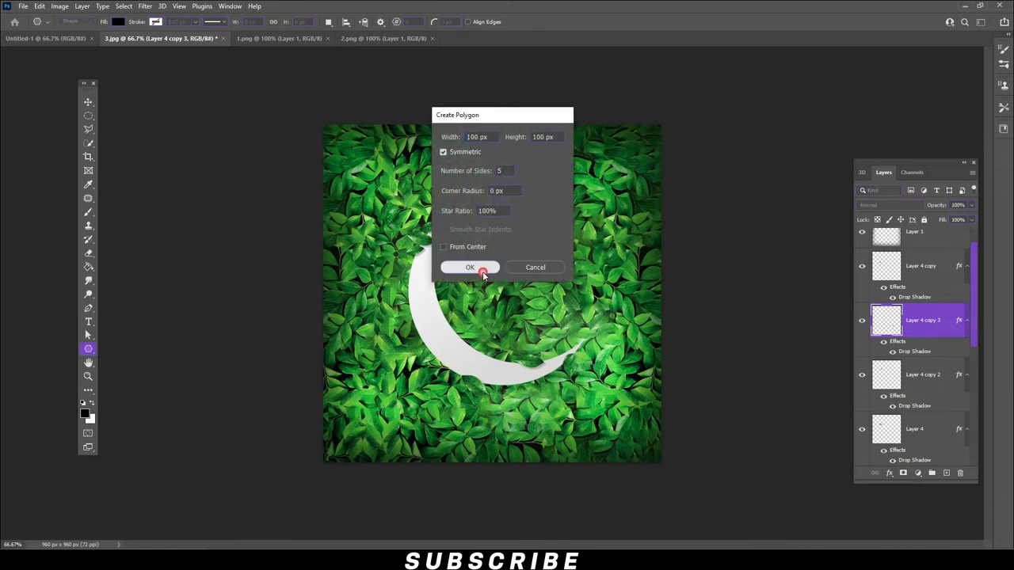
{"action": "left_click", "coordinate": [468, 266]}
{"action": "left_click_drag", "start_coordinate": [267, 299], "coordinate": [265, 335]}
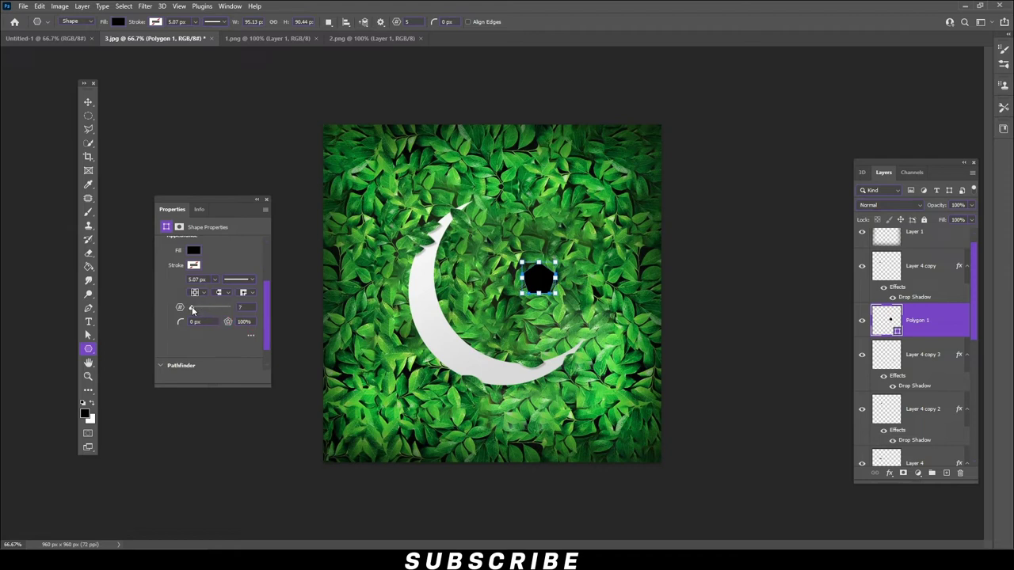
{"action": "left_click_drag", "start_coordinate": [229, 325], "coordinate": [210, 330]}
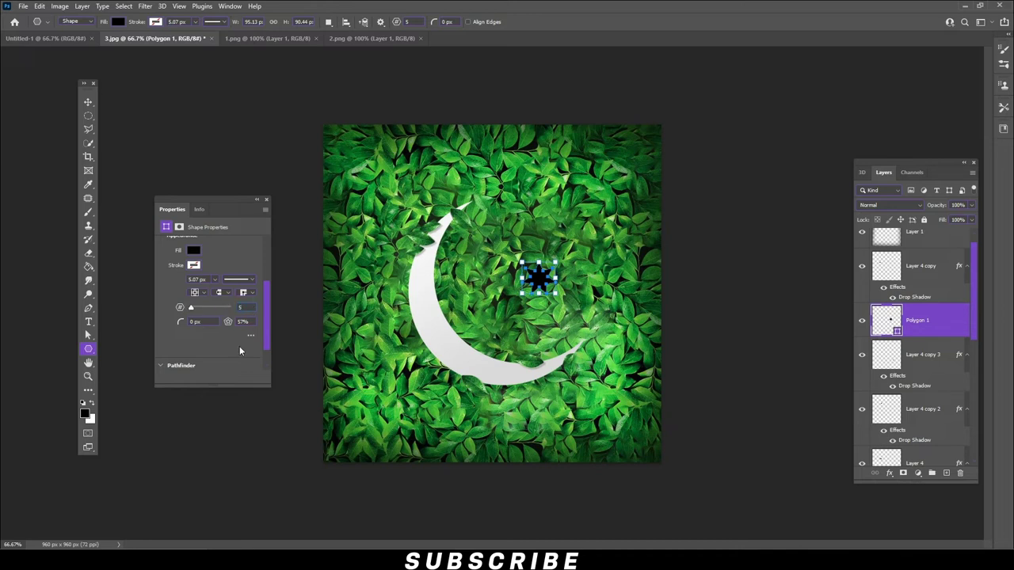
{"action": "left_click", "coordinate": [251, 314]}
{"action": "key", "text": "Return"}
Step: Enlarge the star to about 165% and place it inside the crescent's curve
{"action": "left_click", "coordinate": [88, 103]}
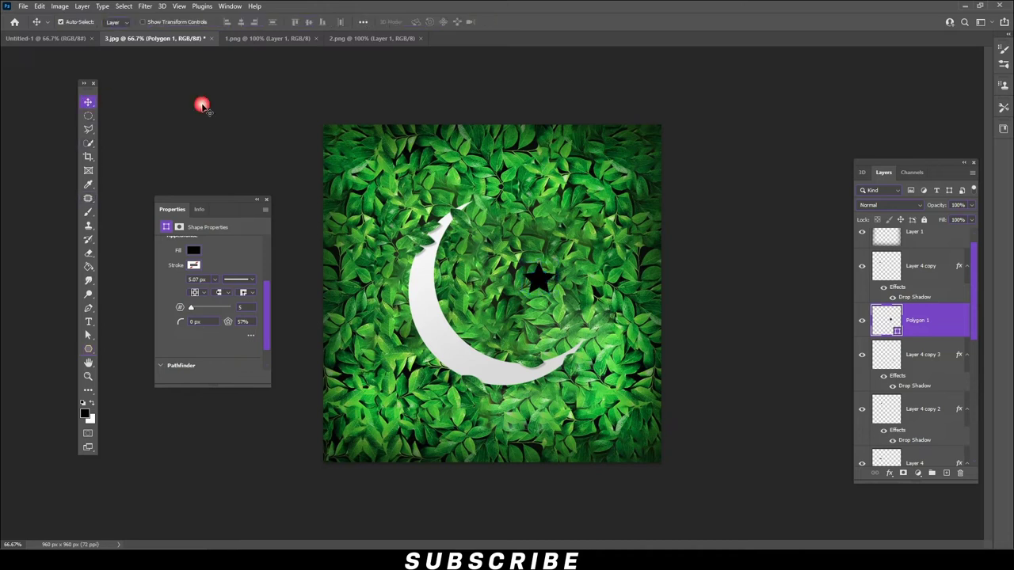
{"action": "left_click", "coordinate": [539, 287]}
{"action": "key", "text": "ctrl+t"}
{"action": "mouse_move", "coordinate": [547, 266]}
{"action": "left_mouse_down"}
{"action": "mouse_move", "coordinate": [567, 246]}
{"action": "mouse_move", "coordinate": [525, 293]}
{"action": "left_mouse_up"}
{"action": "left_click", "coordinate": [456, 320]}
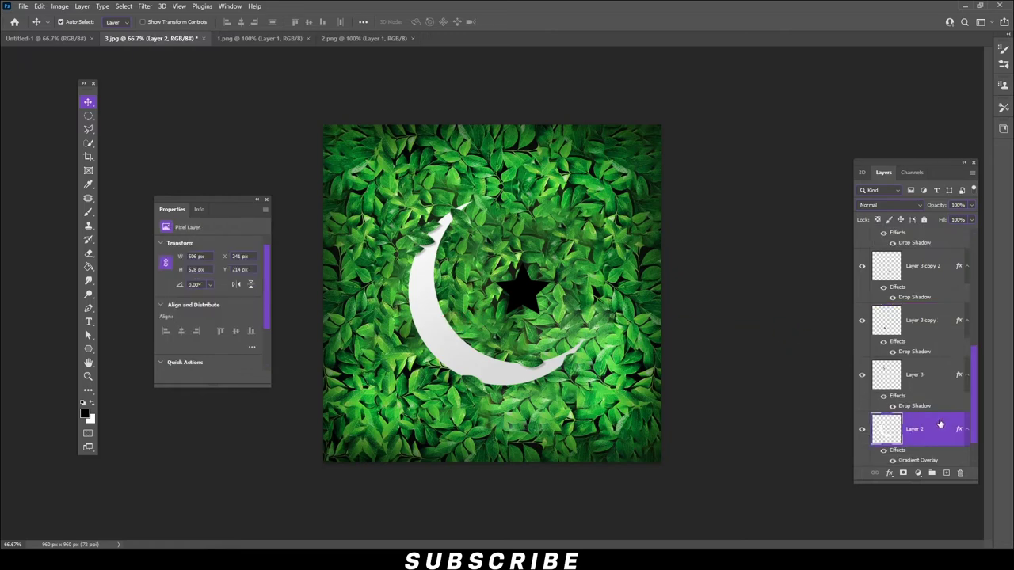
Step: Copy the crescent's layer style and paste it onto the star's Polygon 1 layer
{"action": "right_click", "coordinate": [940, 426]}
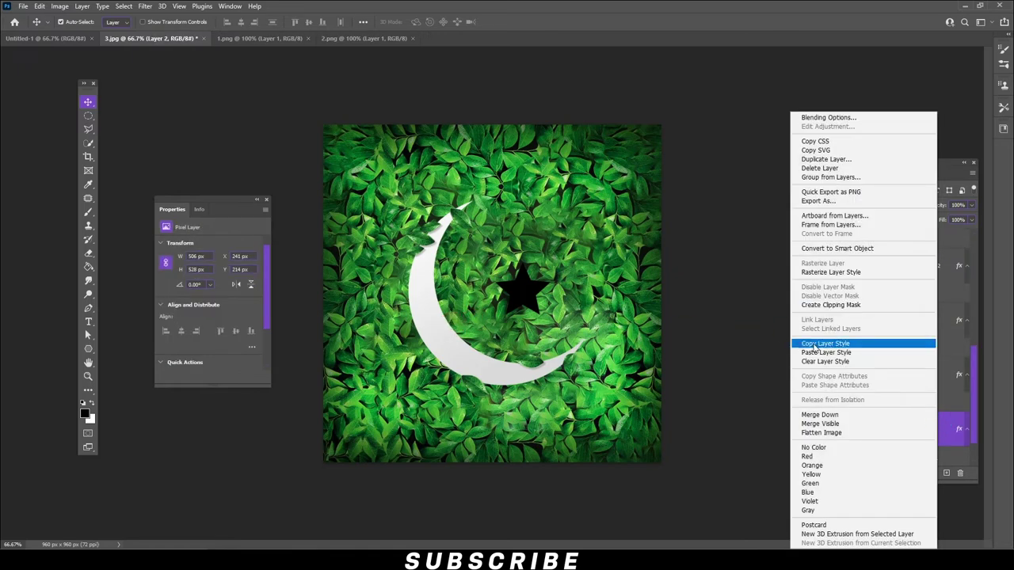
{"action": "left_click", "coordinate": [815, 347]}
{"action": "left_click", "coordinate": [519, 289]}
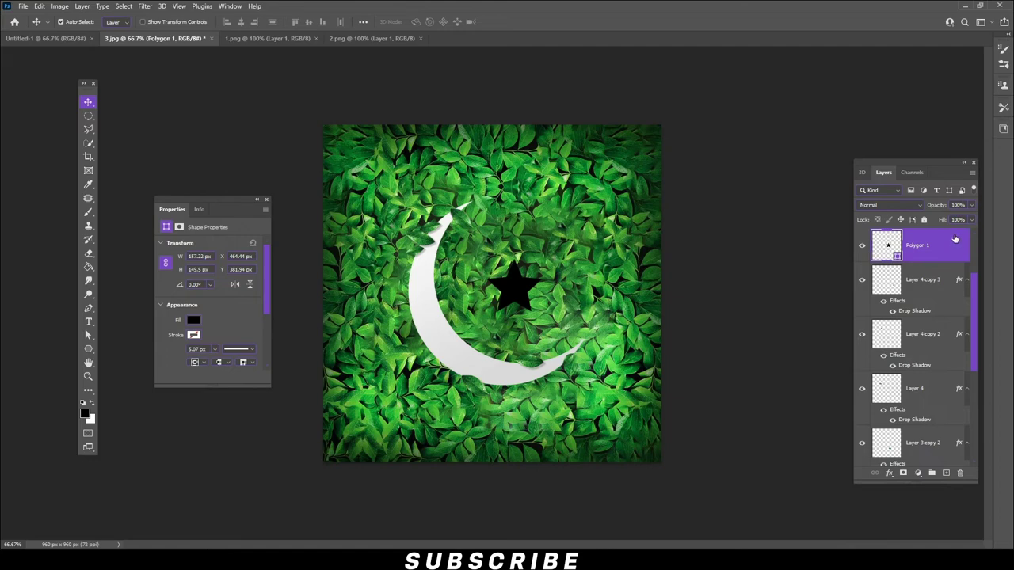
{"action": "right_click", "coordinate": [953, 239]}
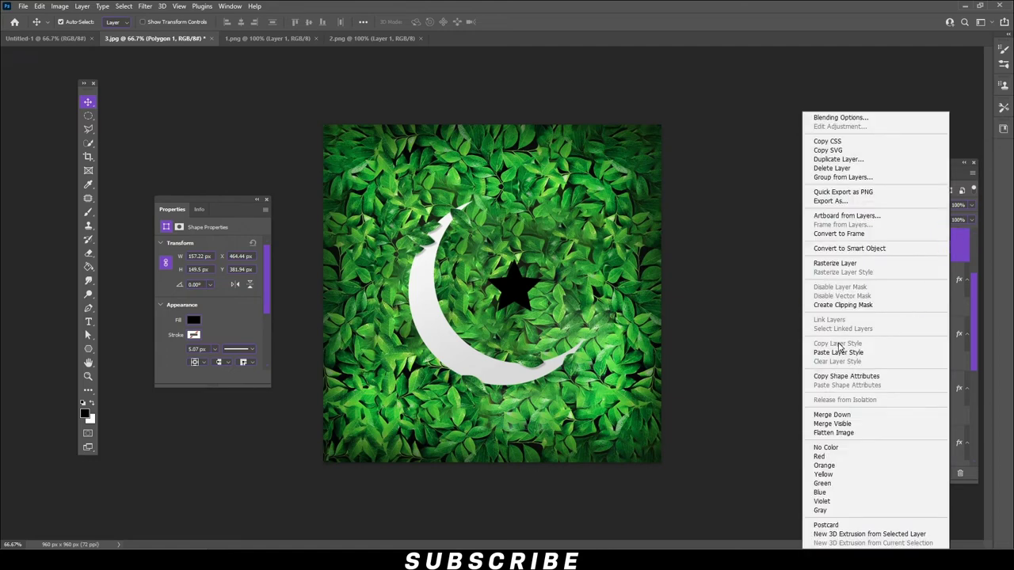
{"action": "left_click", "coordinate": [838, 352]}
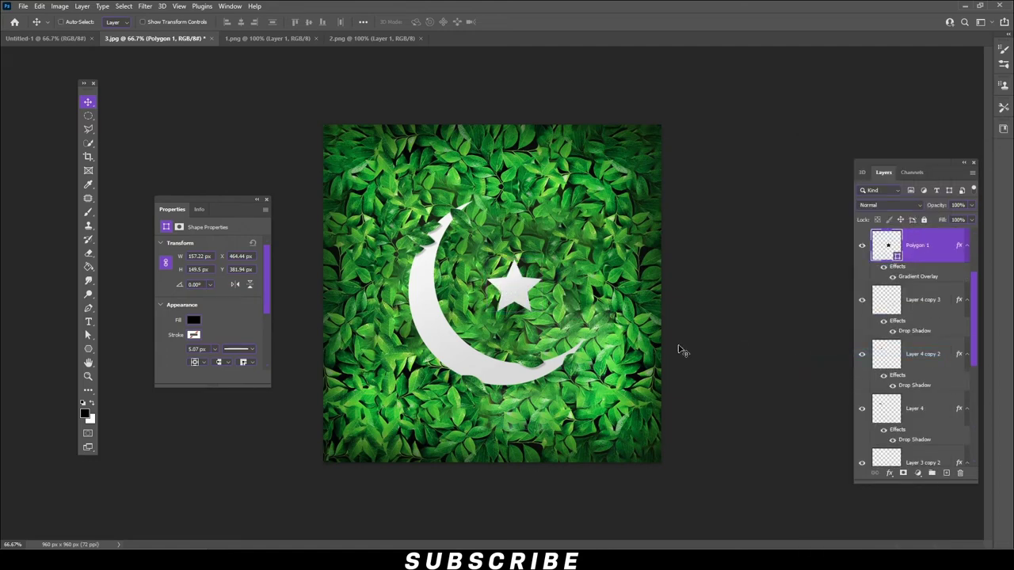
Step: Rotate the star about -26°, shrink it slightly, and move the small accent shape beside it
{"action": "key", "text": "ctrl+t"}
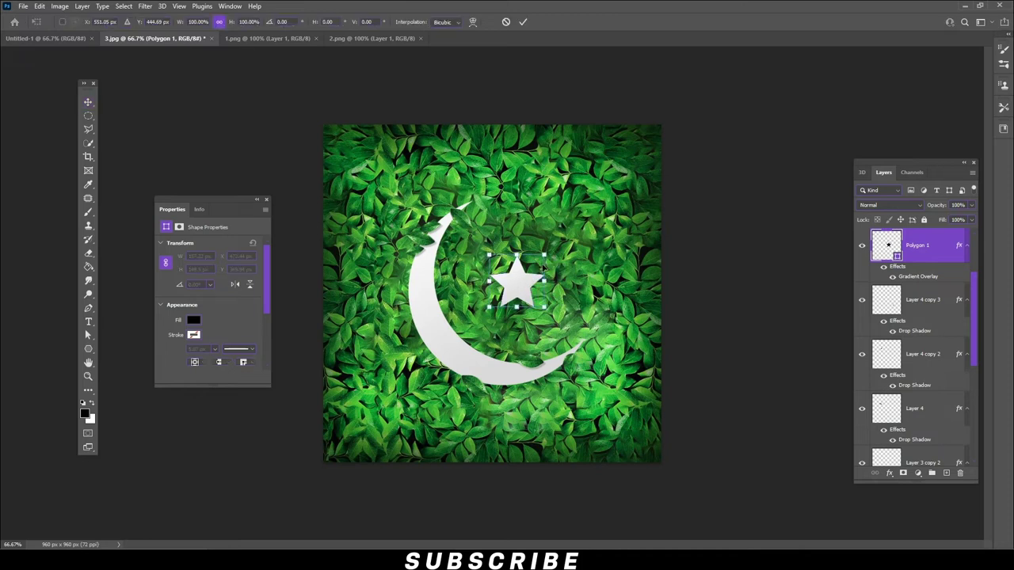
{"action": "left_click_drag", "start_coordinate": [545, 255], "coordinate": [546, 209]}
{"action": "mouse_move", "coordinate": [514, 274]}
{"action": "left_mouse_down"}
{"action": "mouse_move", "coordinate": [524, 280]}
{"action": "mouse_move", "coordinate": [512, 293]}
{"action": "left_mouse_up"}
{"action": "double_click", "coordinate": [521, 278]}
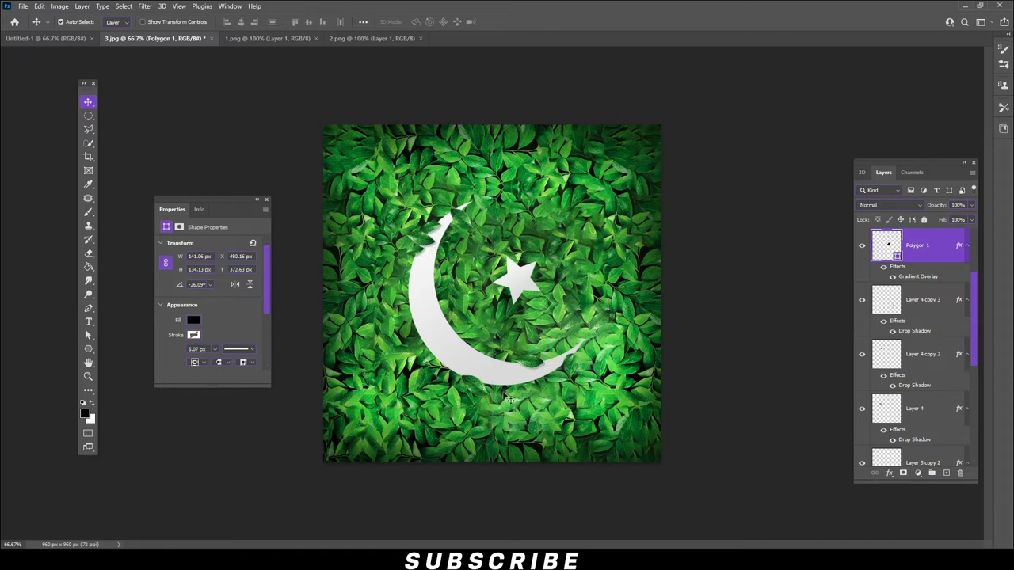
{"action": "left_click_drag", "start_coordinate": [483, 392], "coordinate": [542, 293]}
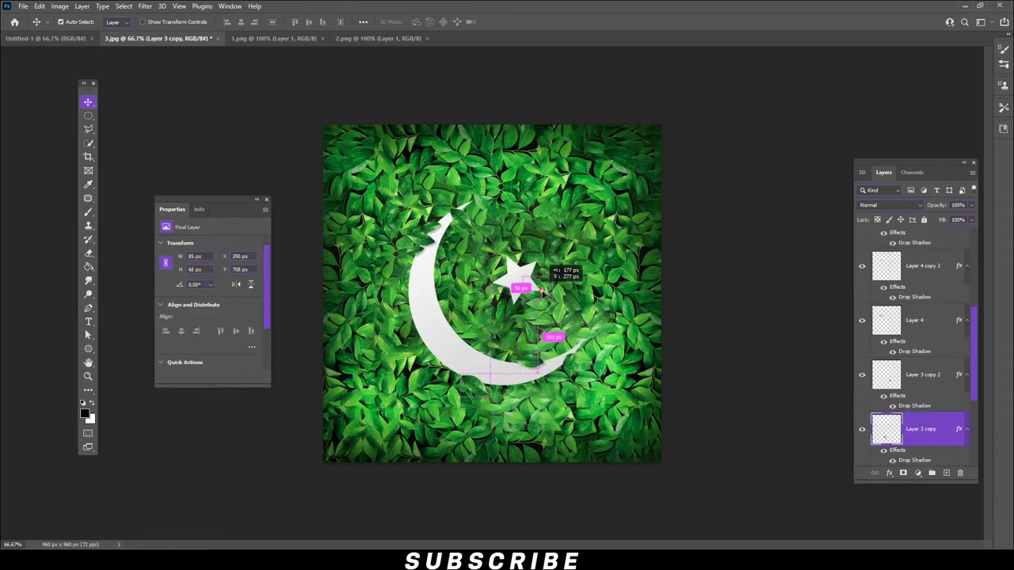
Step: Raise the small accent layer in the stack and rotate it about 20° beside the star
{"action": "mouse_move", "coordinate": [919, 428]}
{"action": "left_mouse_down"}
{"action": "mouse_move", "coordinate": [940, 228]}
{"action": "mouse_move", "coordinate": [934, 326]}
{"action": "left_mouse_up"}
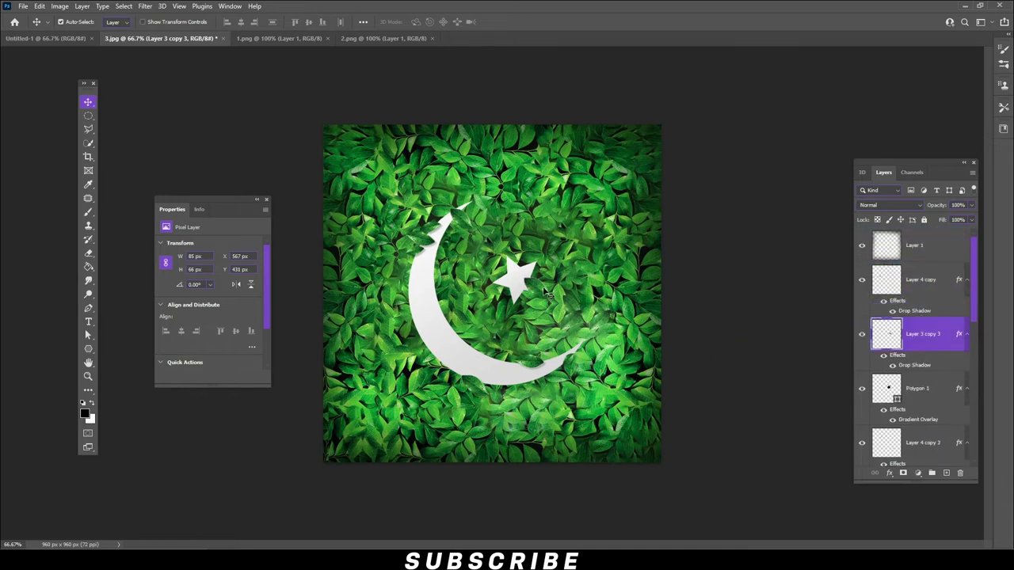
{"action": "key", "text": "ctrl+t"}
{"action": "left_click_drag", "start_coordinate": [555, 270], "coordinate": [548, 291]}
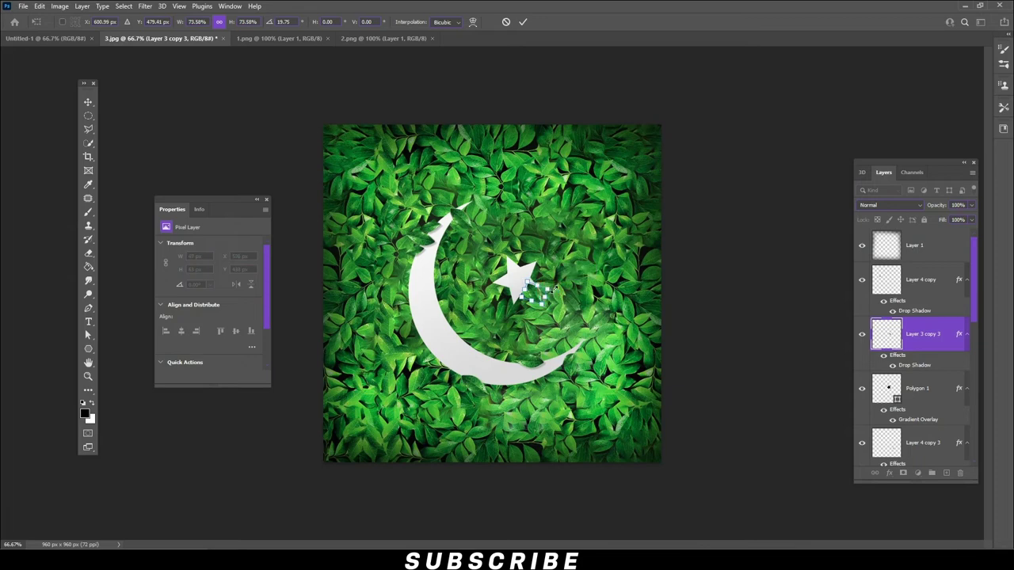
{"action": "double_click", "coordinate": [536, 292]}
{"action": "left_click_drag", "start_coordinate": [538, 296], "coordinate": [540, 289]}
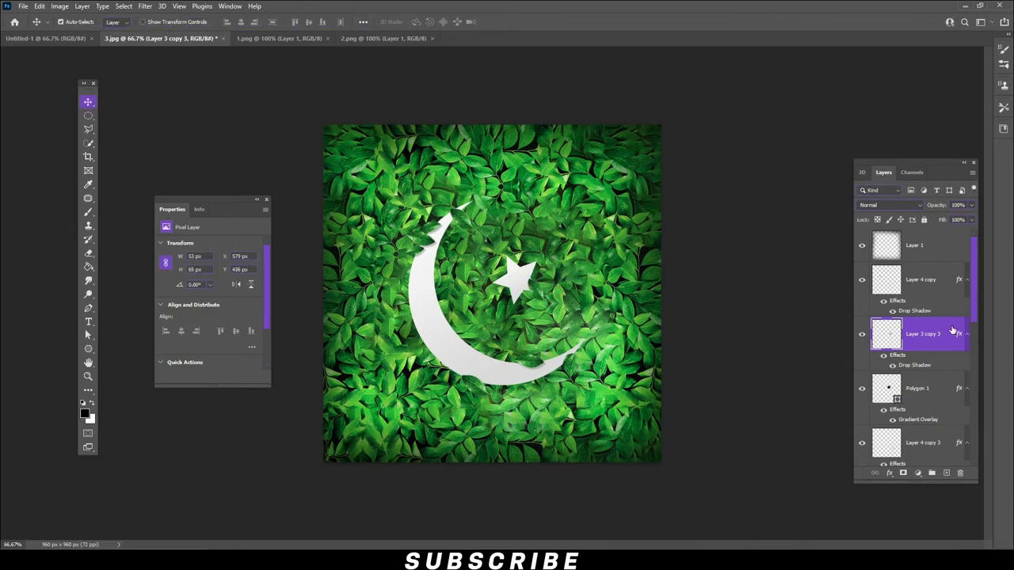
Step: Give Layer 3 copy 3 a drop shadow with 0° angle and 4 px distance
{"action": "right_click", "coordinate": [956, 333]}
{"action": "left_click", "coordinate": [838, 140]}
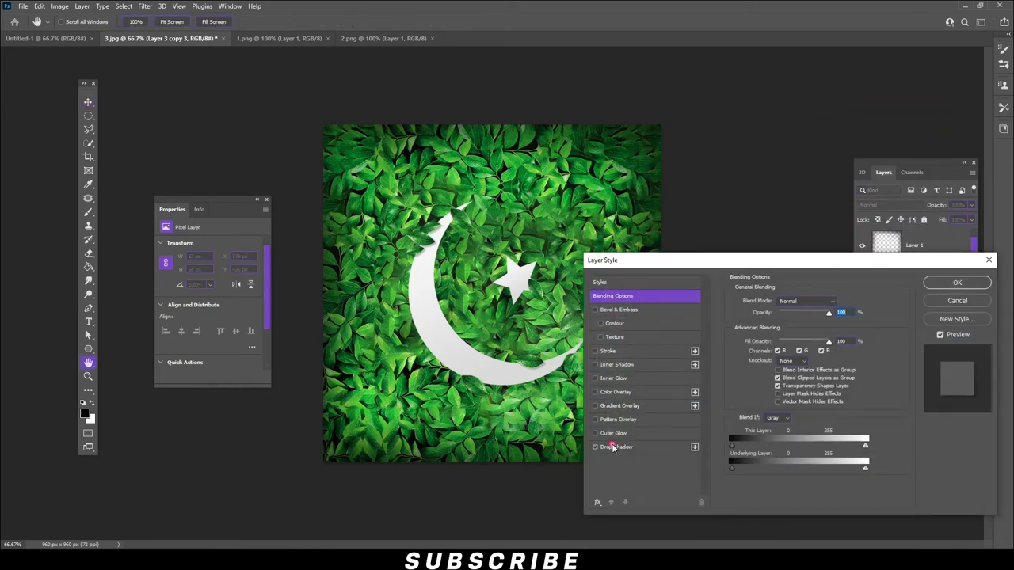
{"action": "left_click", "coordinate": [612, 448]}
{"action": "left_click_drag", "start_coordinate": [542, 295], "coordinate": [559, 296]}
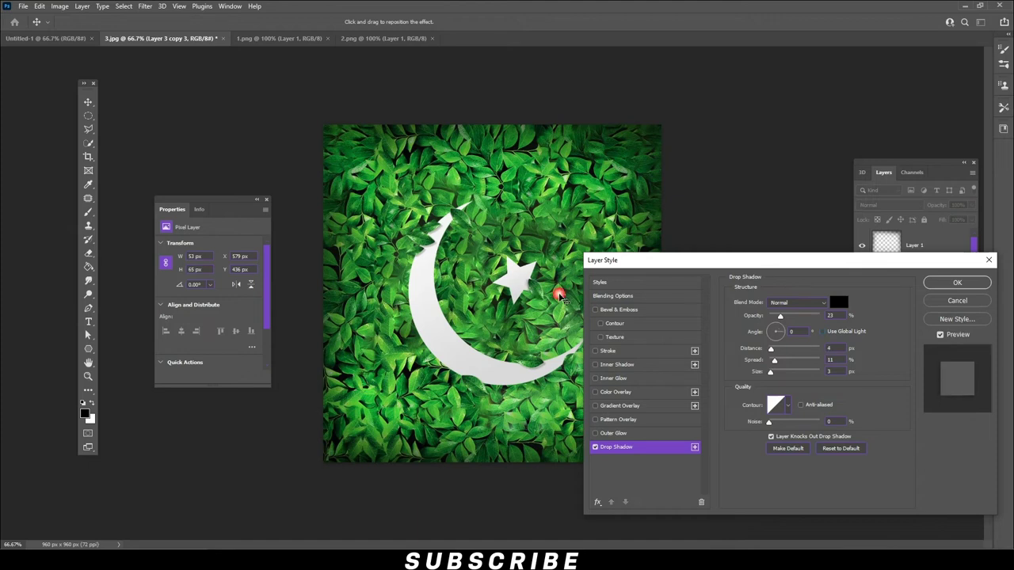
{"action": "left_click", "coordinate": [956, 283]}
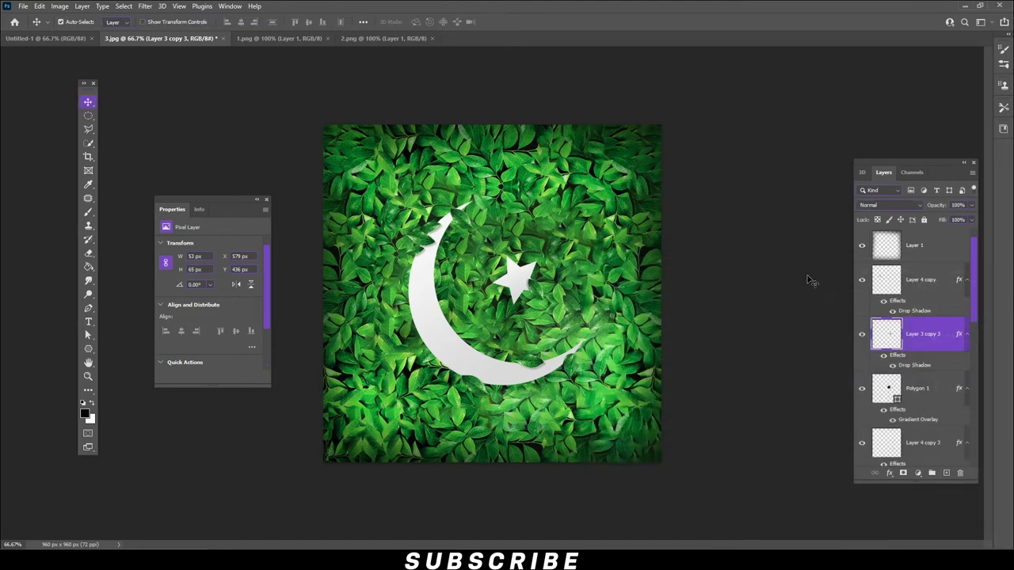
{"action": "key", "text": "alt+period"}
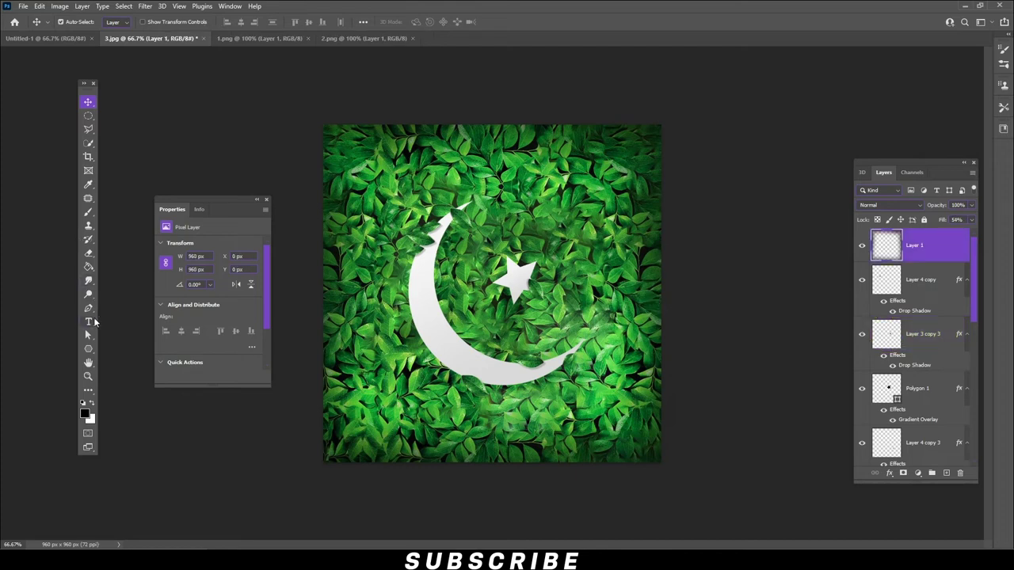
Step: Add a lower-right text box with the headline text at 36 pt
{"action": "left_click", "coordinate": [93, 319]}
{"action": "left_click_drag", "start_coordinate": [567, 383], "coordinate": [648, 457]}
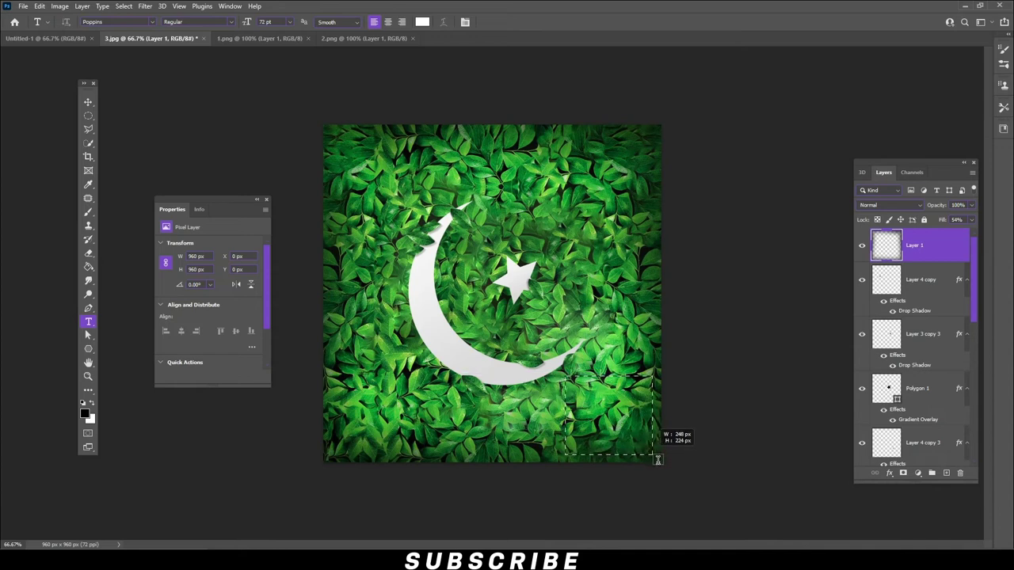
{"action": "left_click_drag", "start_coordinate": [649, 457], "coordinate": [651, 455]}
{"action": "type", "text": "Let's cele-"}
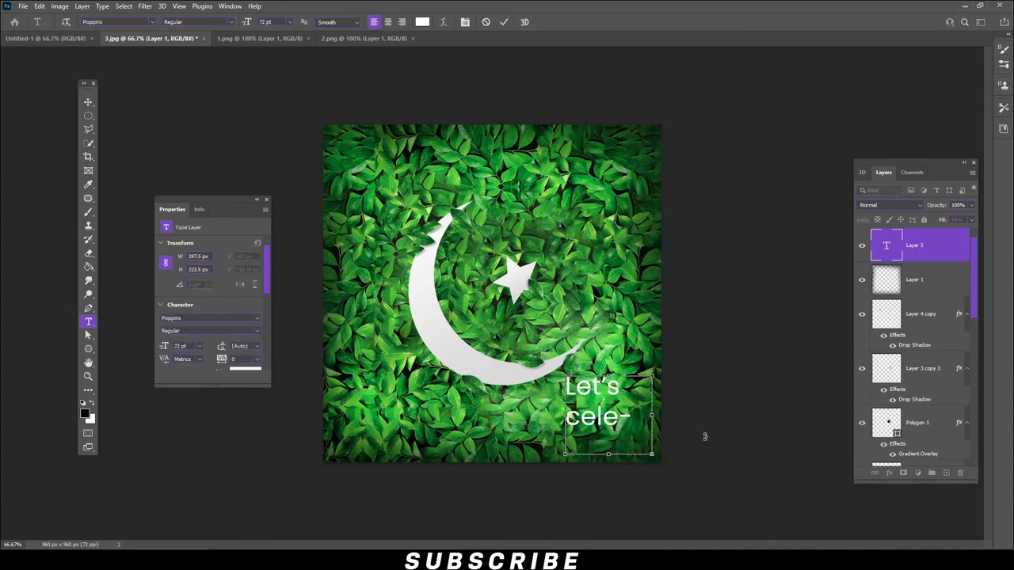
{"action": "left_click", "coordinate": [289, 22]}
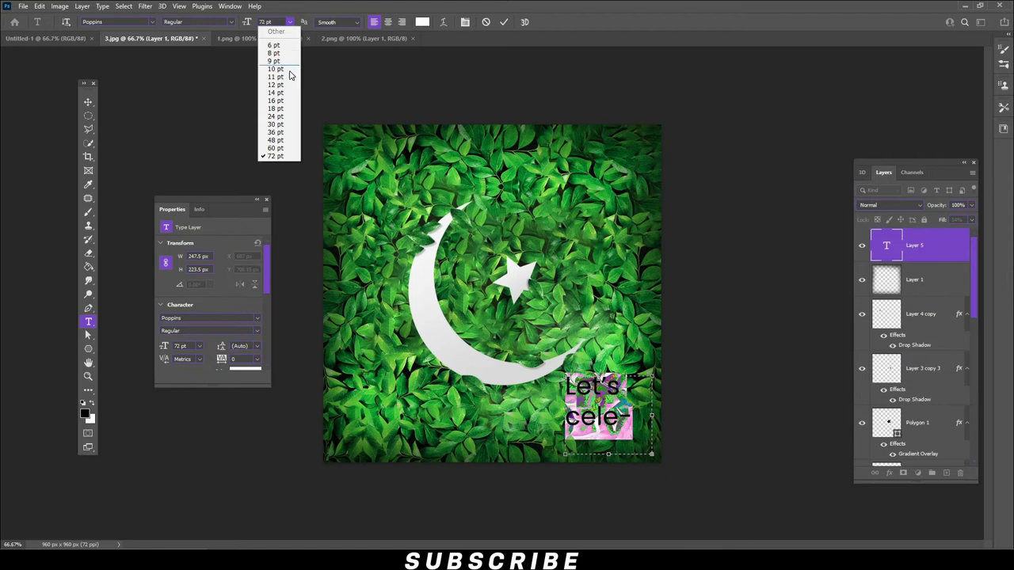
{"action": "left_click", "coordinate": [288, 131]}
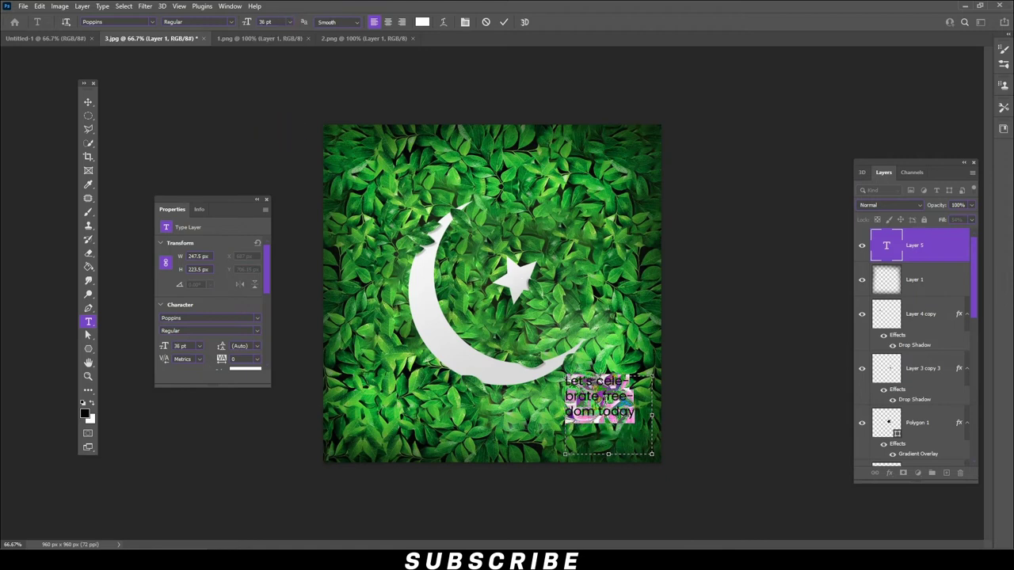
{"action": "left_click", "coordinate": [625, 388]}
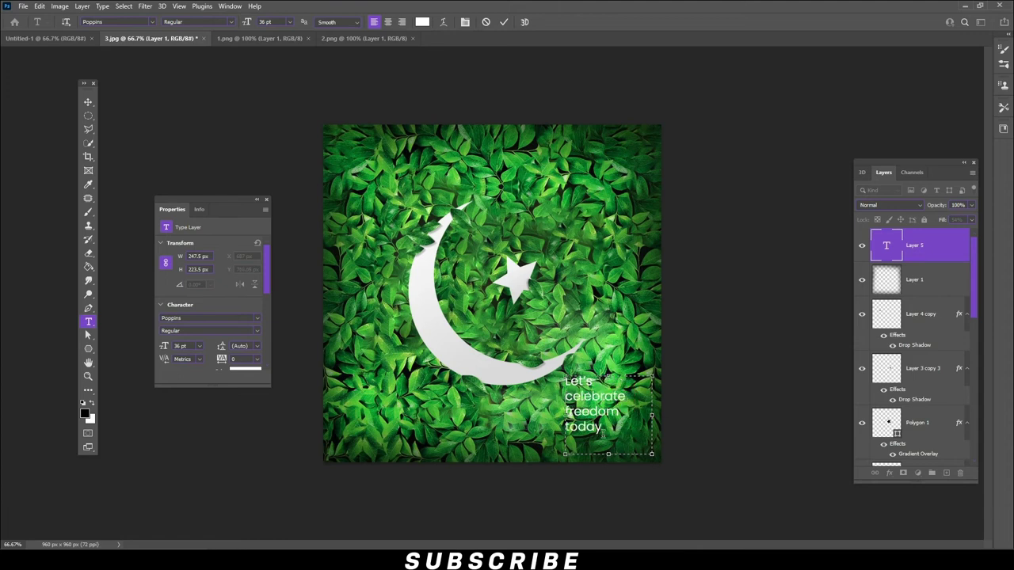
Step: Set the whole headline to the Poppins Black font style
{"action": "key", "text": "ctrl+a"}
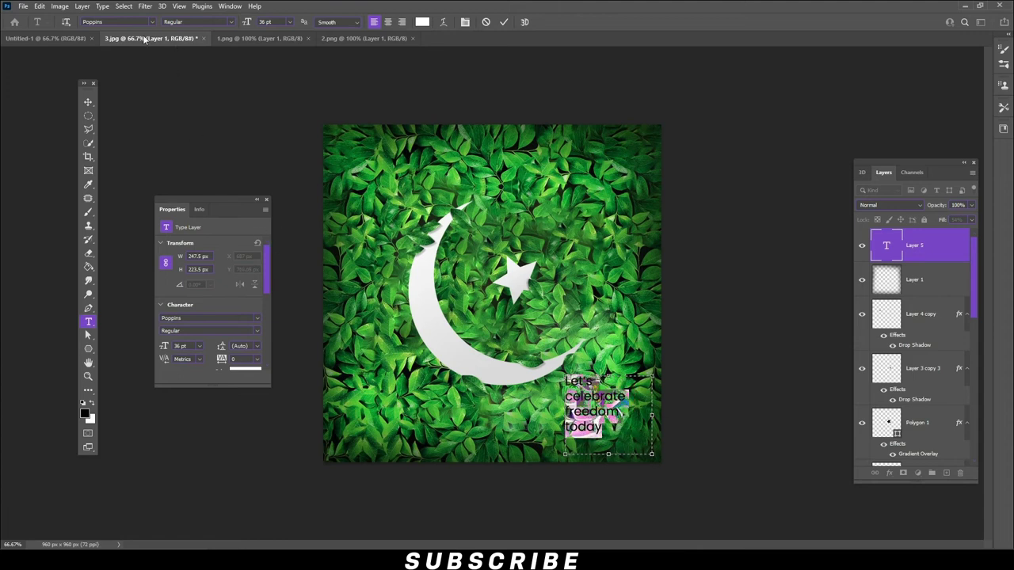
{"action": "left_click", "coordinate": [225, 26]}
{"action": "left_click", "coordinate": [202, 85]}
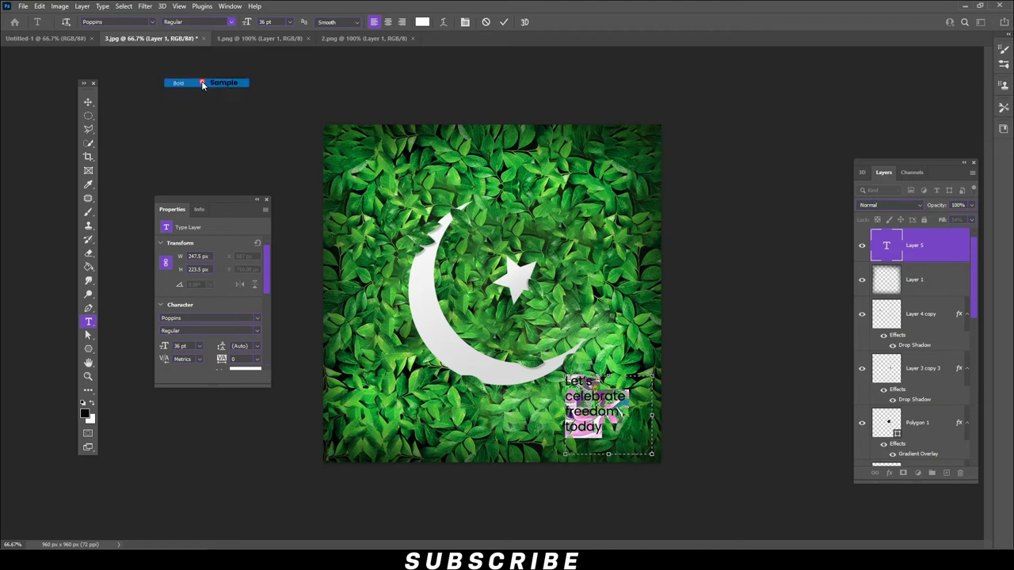
{"action": "left_click", "coordinate": [231, 23]}
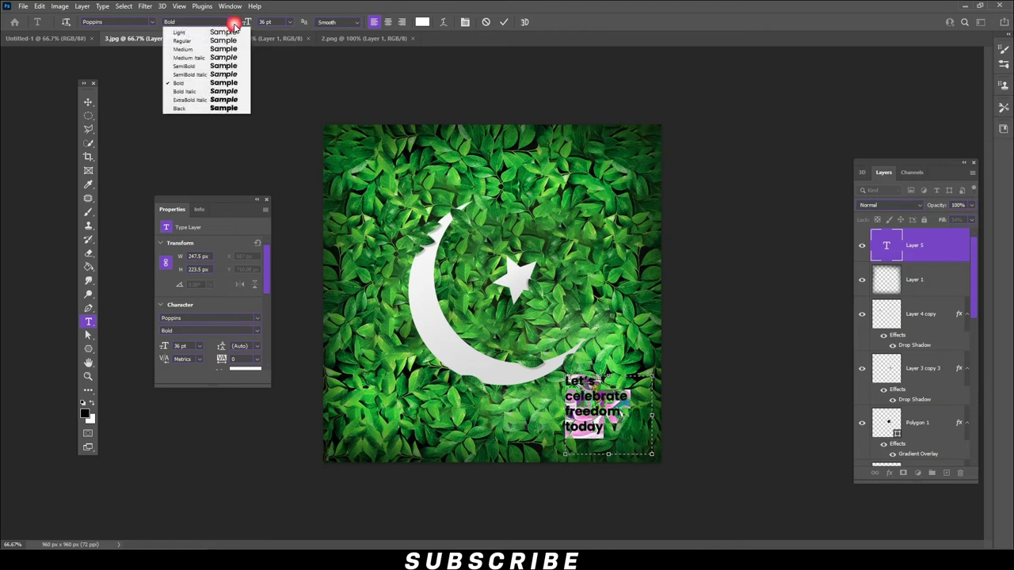
{"action": "left_click", "coordinate": [184, 108]}
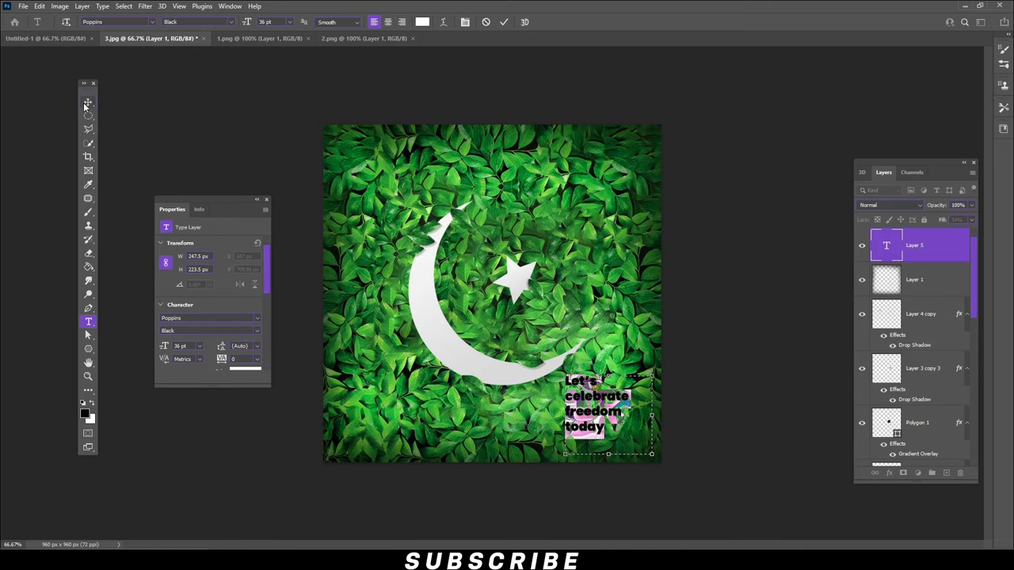
{"action": "key", "text": "ctrl+Return"}
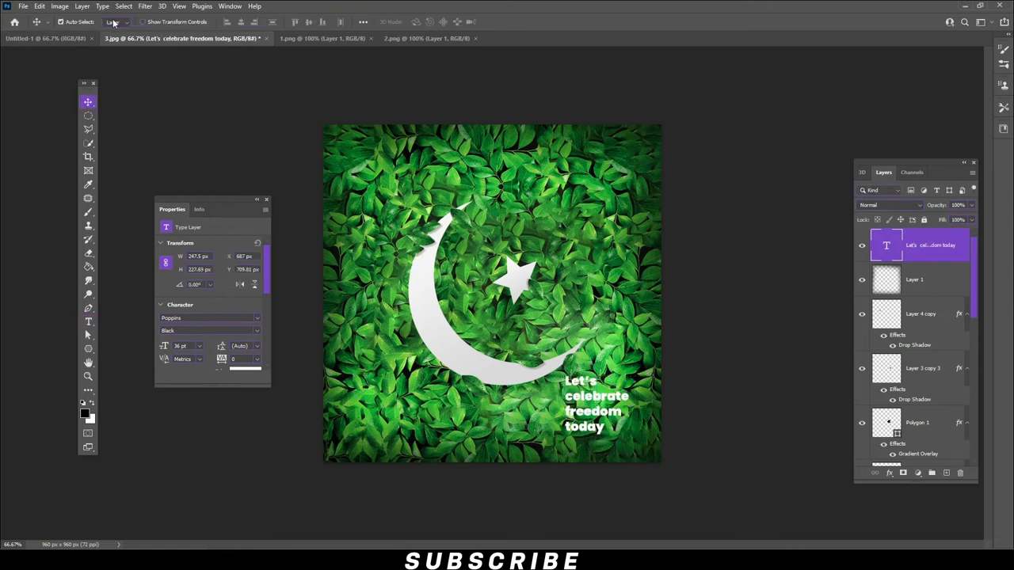
Step: Turn the headline into all capitals and close the character and paragraph panels
{"action": "double_click", "coordinate": [596, 412]}
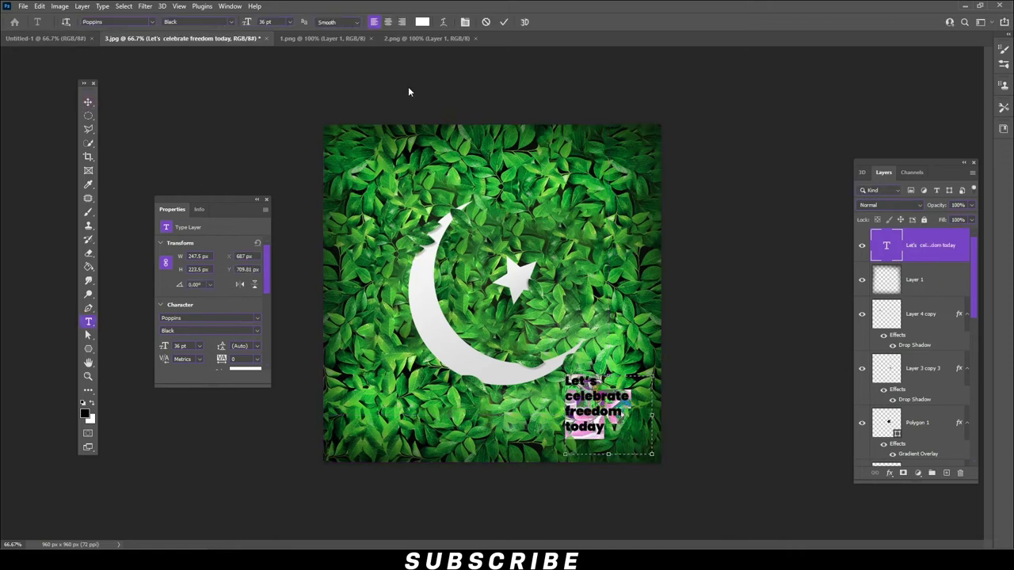
{"action": "left_click", "coordinate": [465, 21]}
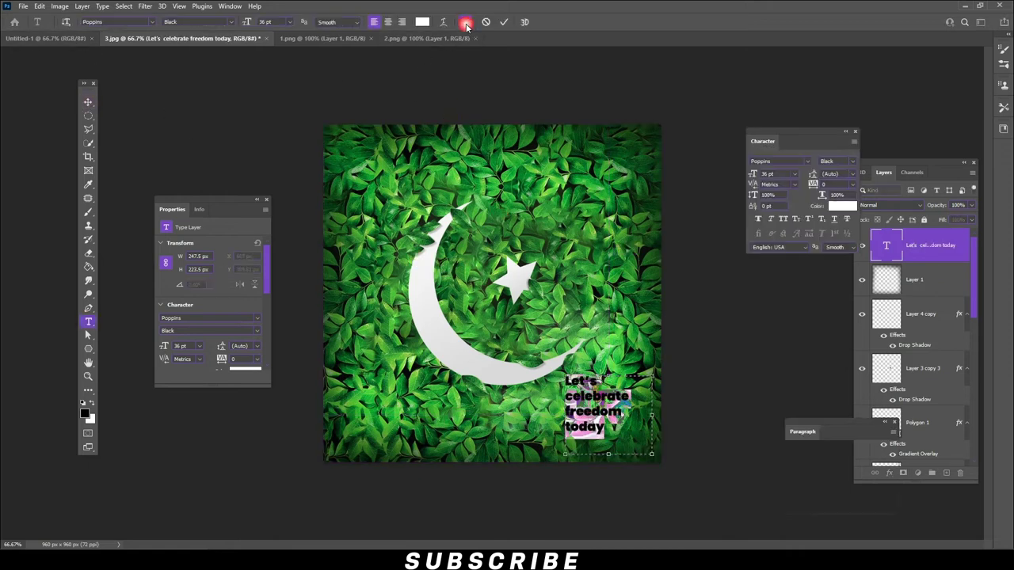
{"action": "left_click", "coordinate": [783, 220]}
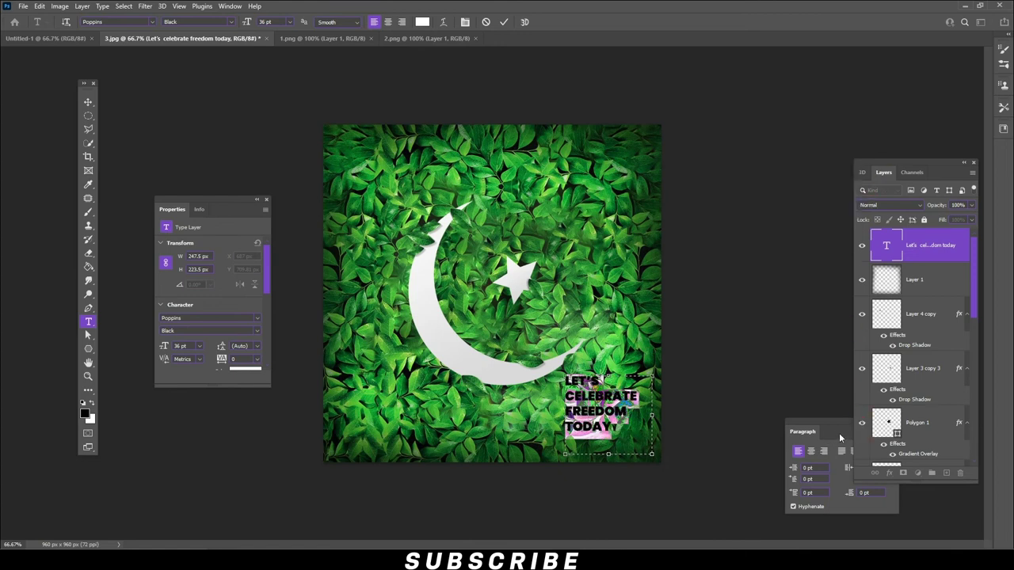
{"action": "left_click", "coordinate": [894, 422]}
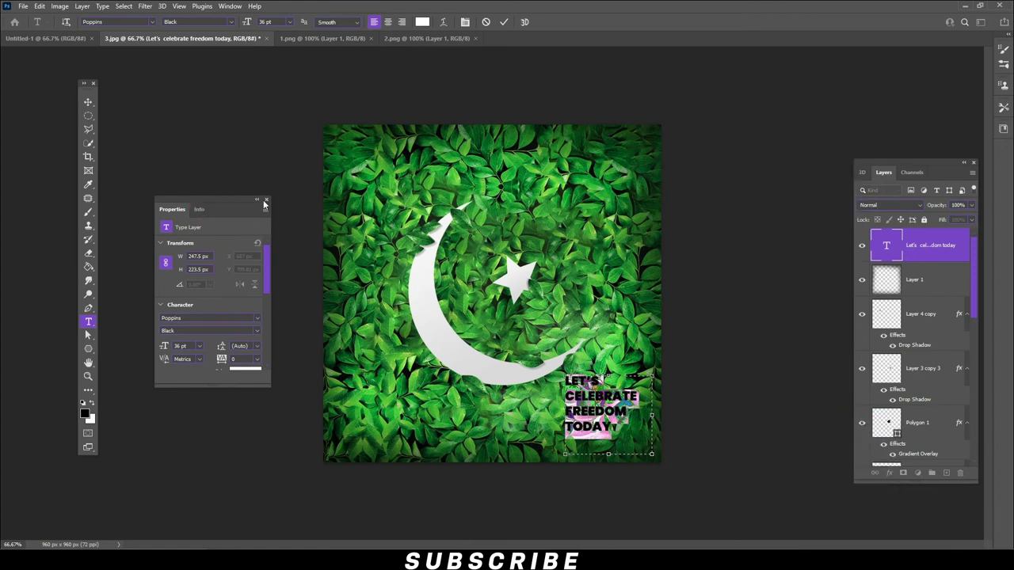
{"action": "left_click", "coordinate": [266, 199]}
{"action": "left_click", "coordinate": [88, 102]}
{"action": "left_click", "coordinate": [39, 6]}
{"action": "left_click", "coordinate": [64, 237]}
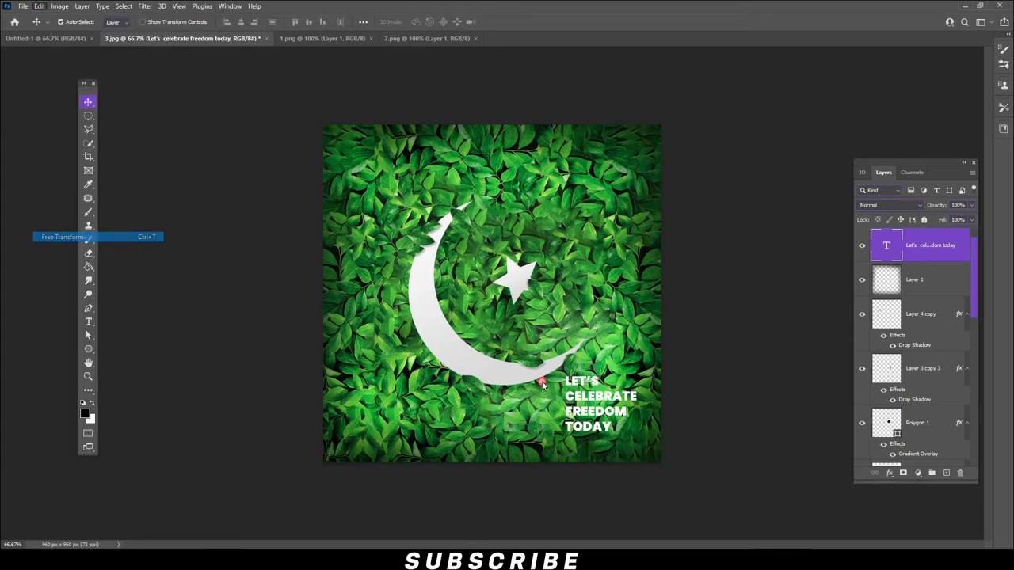
Step: Enlarge the headline to about 135%, right-align it, and nudge it left to fit
{"action": "left_click_drag", "start_coordinate": [653, 461], "coordinate": [683, 482]}
{"action": "left_click_drag", "start_coordinate": [642, 426], "coordinate": [632, 426]}
{"action": "key", "text": "Return"}
{"action": "double_click", "coordinate": [600, 411]}
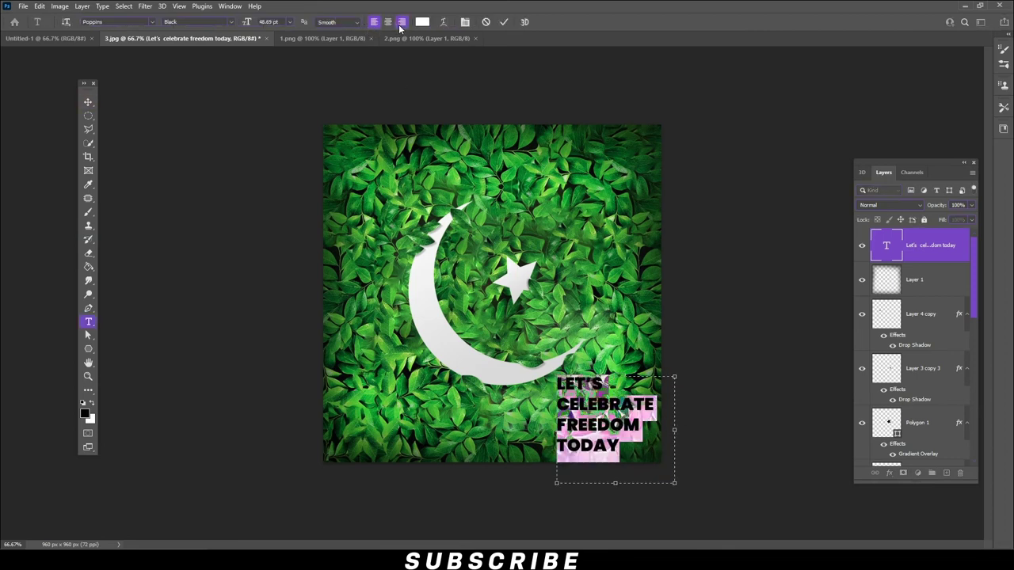
{"action": "left_click", "coordinate": [401, 22]}
{"action": "left_click", "coordinate": [89, 102]}
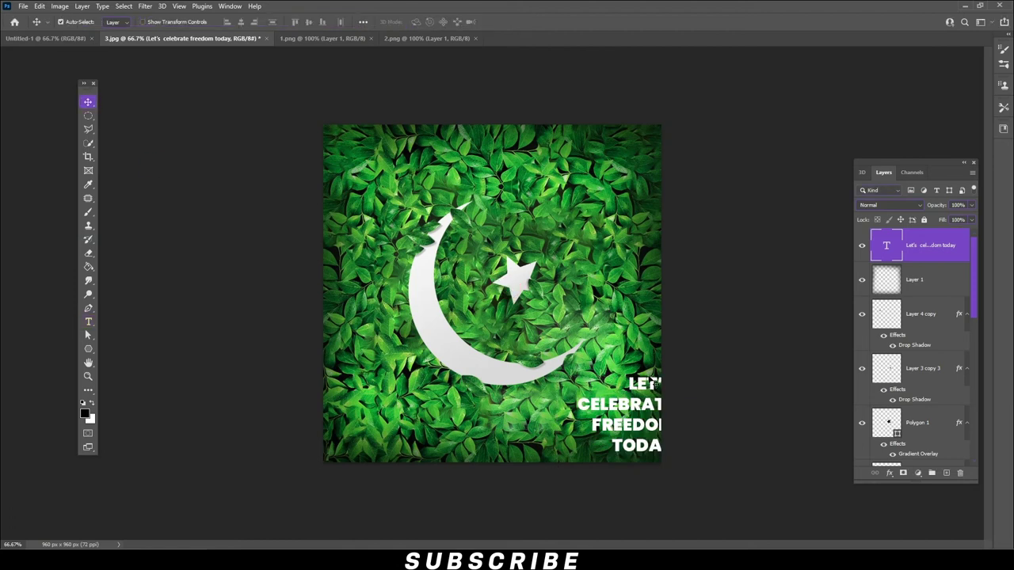
{"action": "left_click_drag", "start_coordinate": [645, 415], "coordinate": [627, 414]}
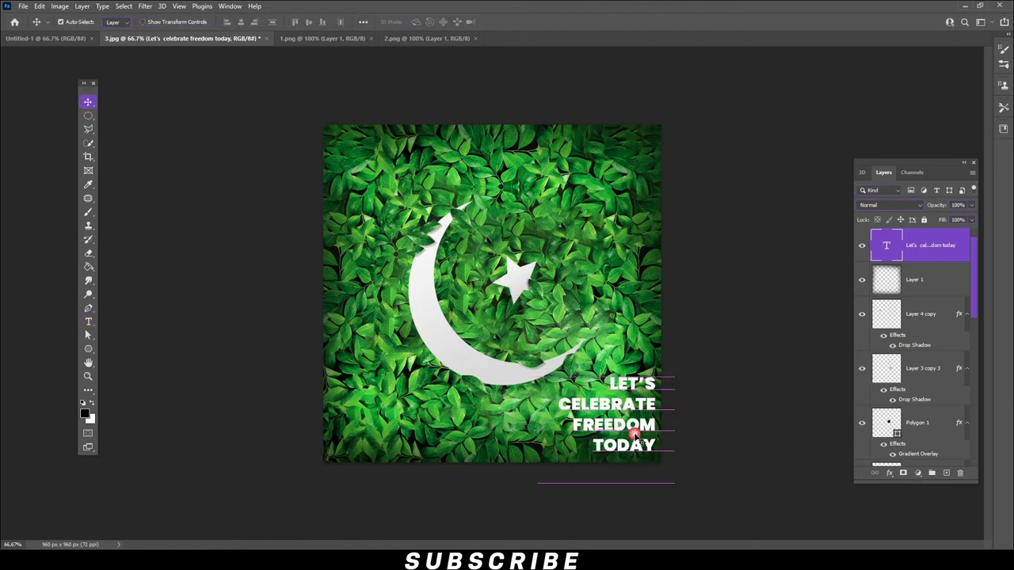
{"action": "key", "text": "Up"}
{"action": "key", "text": "Up"}
{"action": "key", "text": "Left"}
{"action": "key", "text": "Left"}
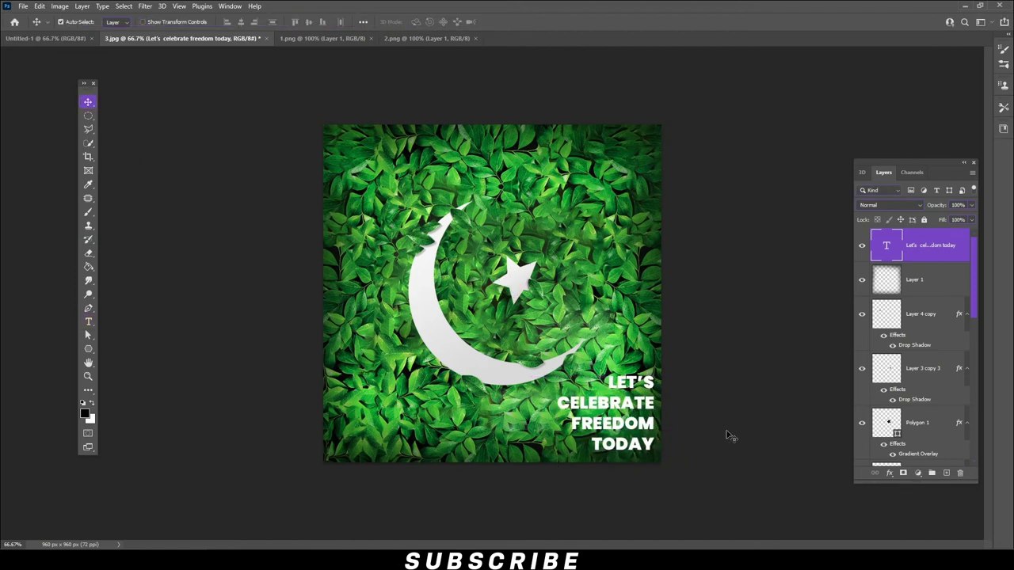
Step: Change the headline from Black to Bold and move it to the poster's top-right corner
{"action": "double_click", "coordinate": [610, 404]}
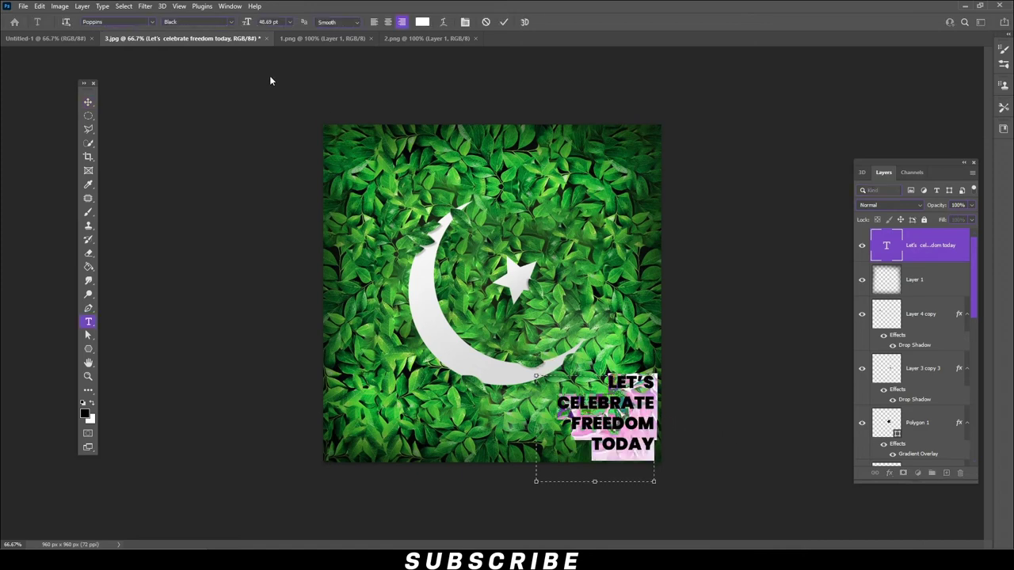
{"action": "left_click", "coordinate": [230, 22]}
{"action": "left_click", "coordinate": [206, 82]}
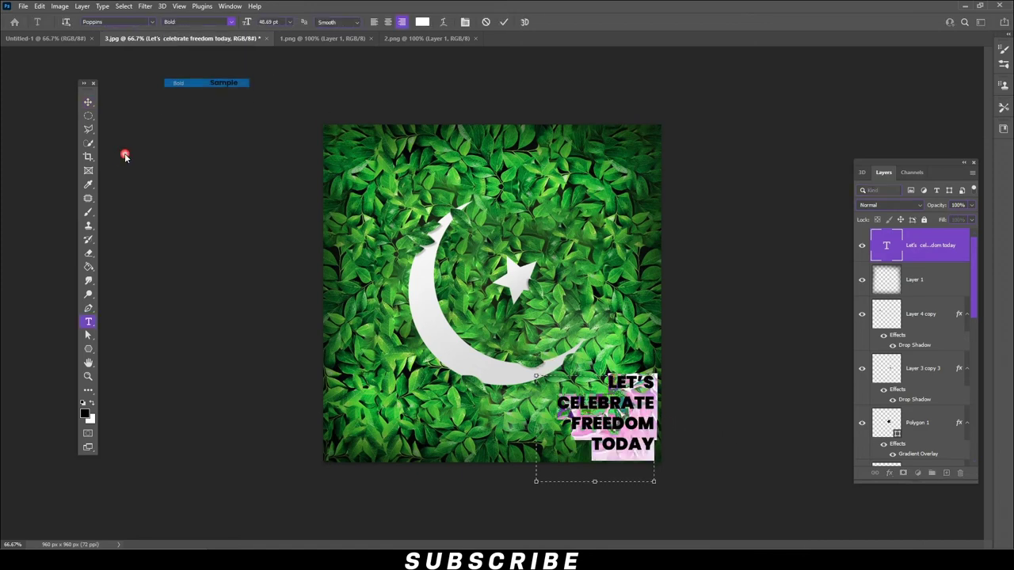
{"action": "left_click", "coordinate": [88, 101]}
{"action": "left_click_drag", "start_coordinate": [647, 413], "coordinate": [634, 405]}
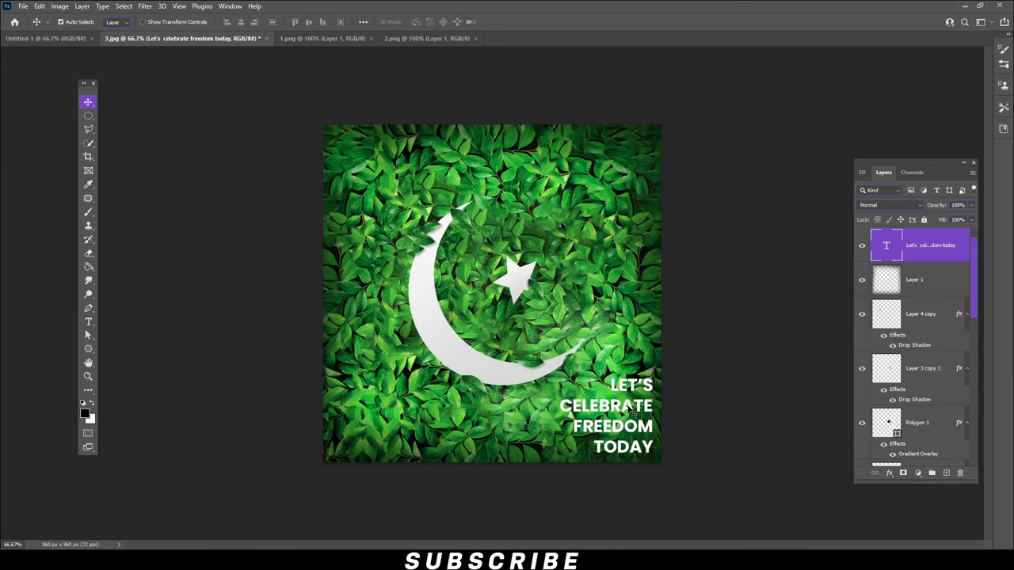
{"action": "key", "text": "Up"}
{"action": "key", "text": "Up"}
{"action": "key", "text": "Up"}
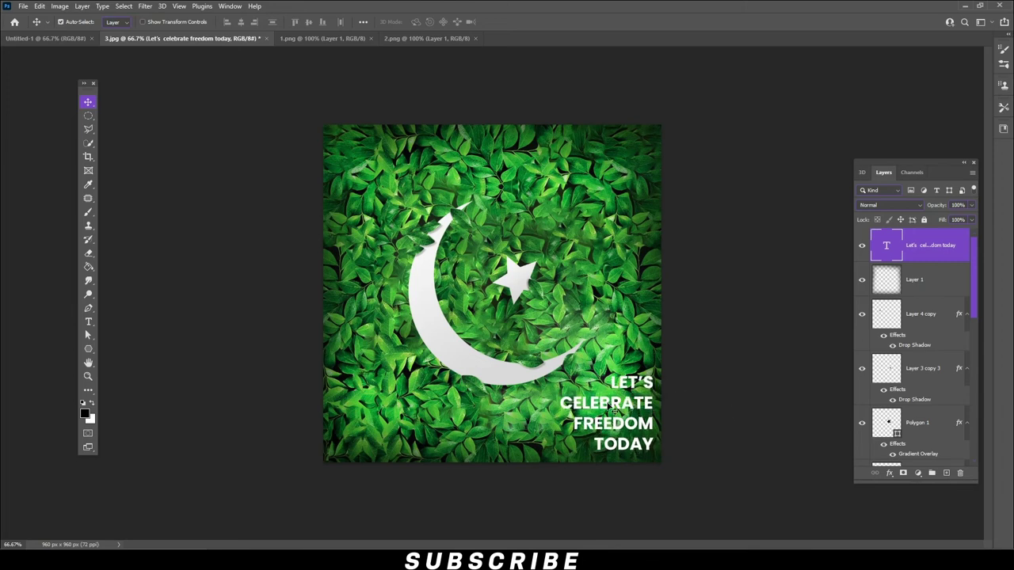
{"action": "left_click_drag", "start_coordinate": [614, 411], "coordinate": [611, 156]}
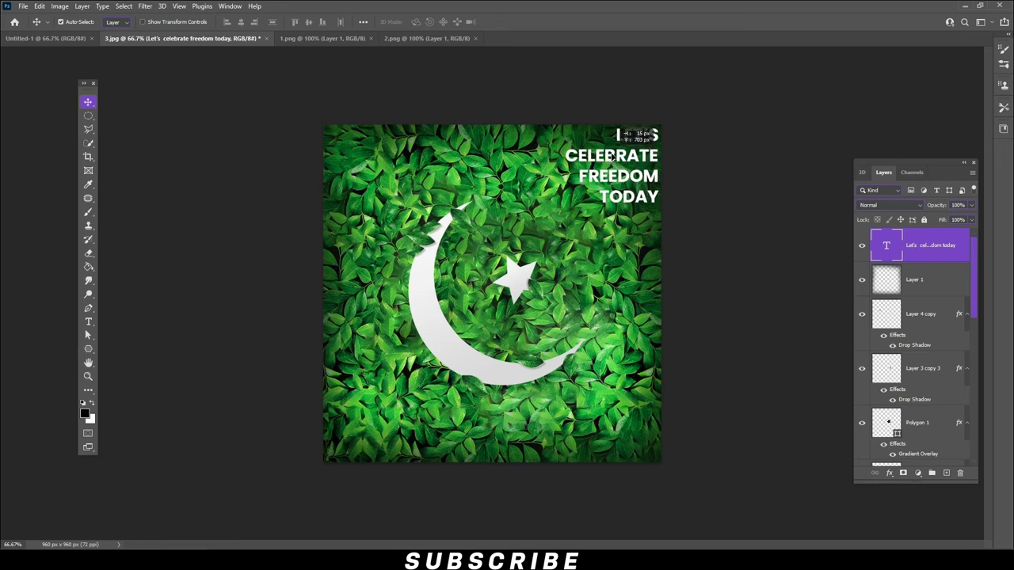
{"action": "left_click_drag", "start_coordinate": [610, 156], "coordinate": [609, 157]}
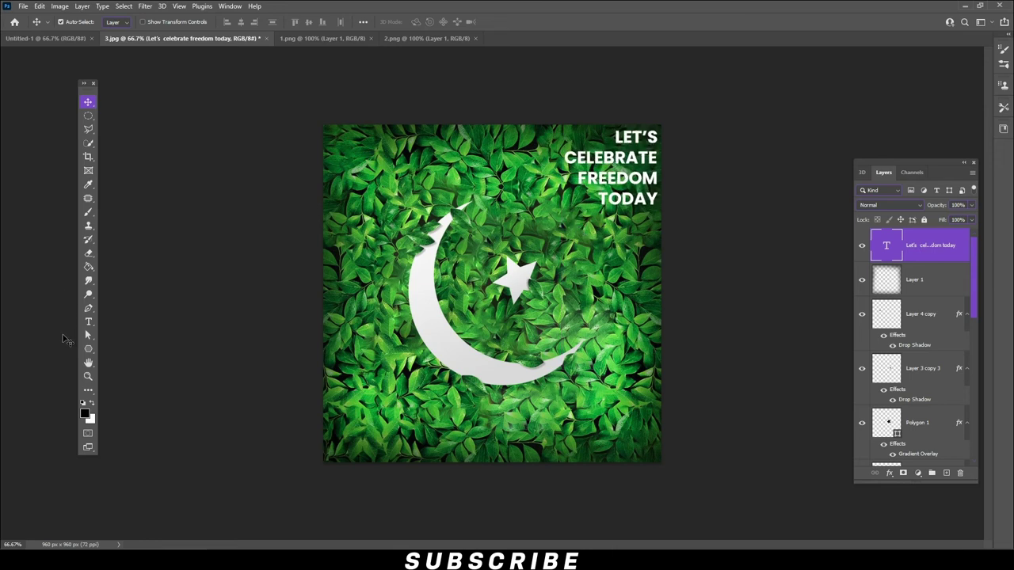
{"action": "left_click", "coordinate": [88, 322]}
{"action": "left_click_drag", "start_coordinate": [356, 405], "coordinate": [648, 451]}
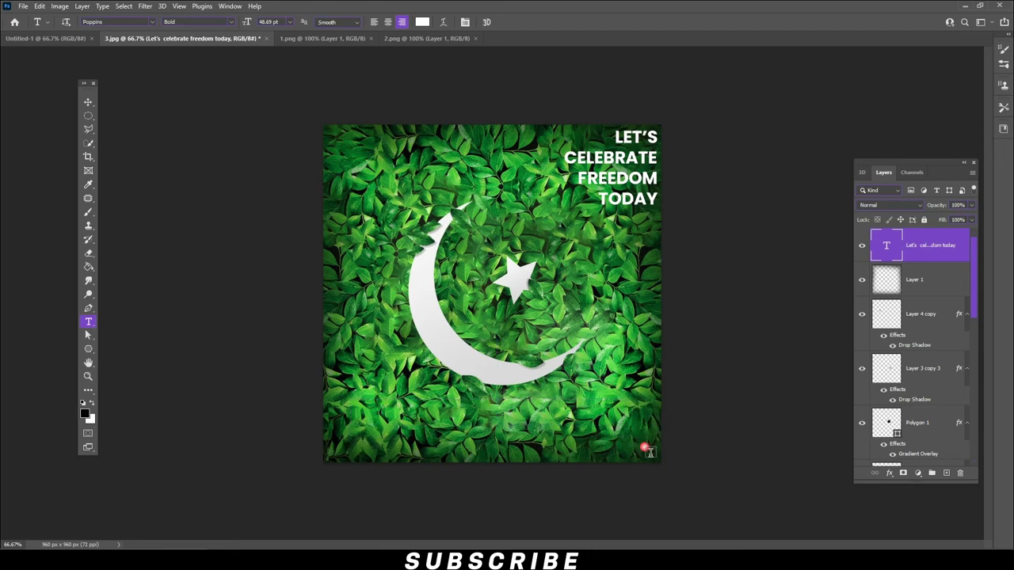
Step: Paste the independence-day message and set it to Poppins SemiBold 24 pt
{"action": "key", "text": "ctrl+v"}
{"action": "key", "text": "ctrl+a"}
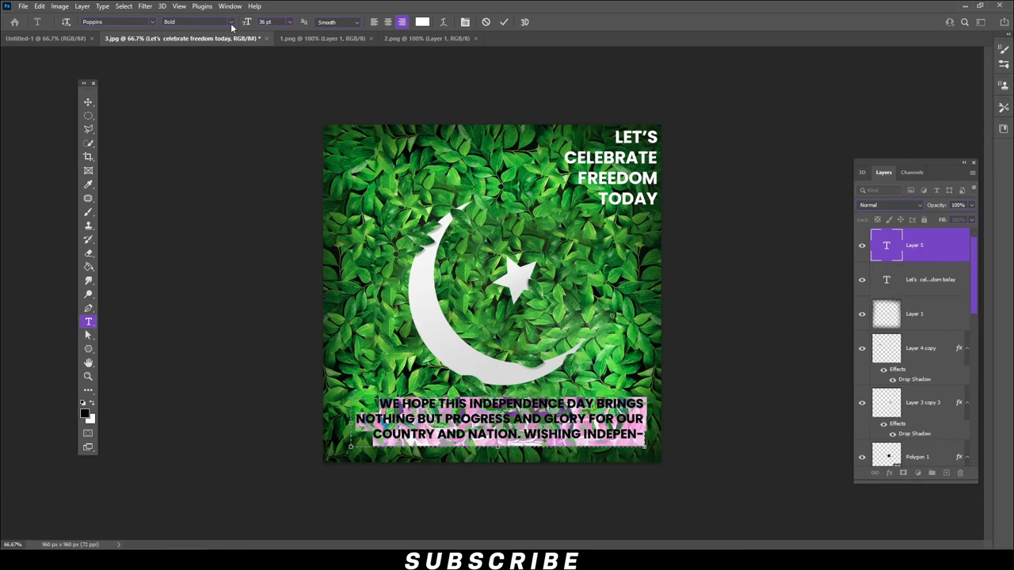
{"action": "left_click", "coordinate": [232, 24]}
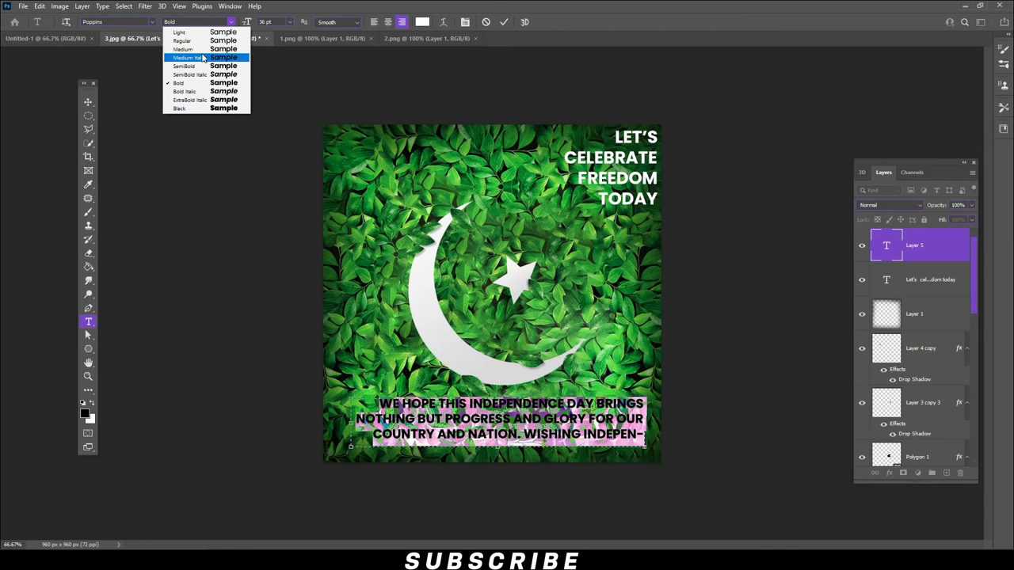
{"action": "left_click", "coordinate": [180, 32]}
{"action": "left_click", "coordinate": [230, 22]}
{"action": "left_click", "coordinate": [194, 65]}
{"action": "left_click", "coordinate": [289, 22]}
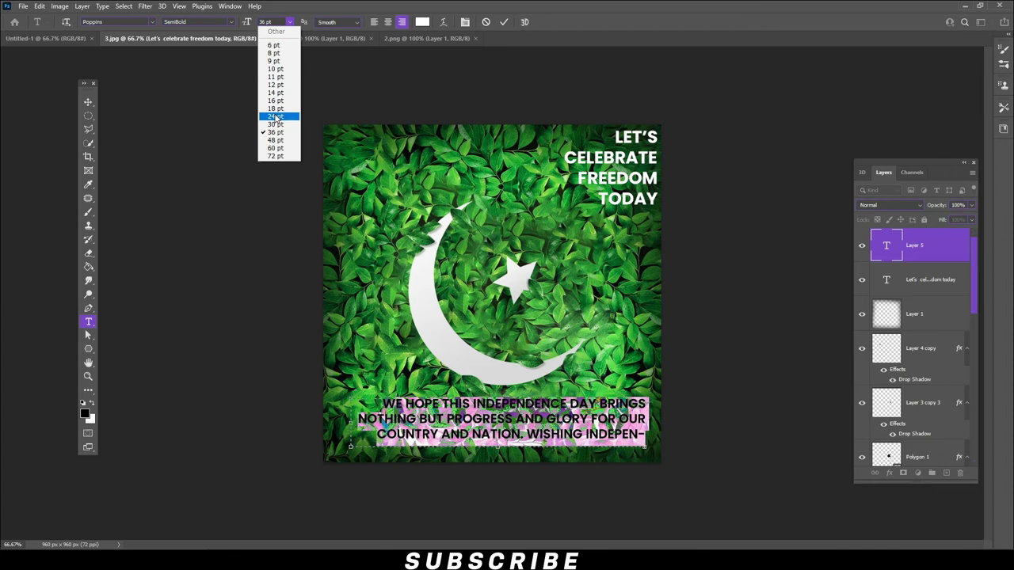
{"action": "left_click", "coordinate": [275, 117]}
Step: Centre the message's lines and move it down near the bottom edge
{"action": "left_click", "coordinate": [388, 22]}
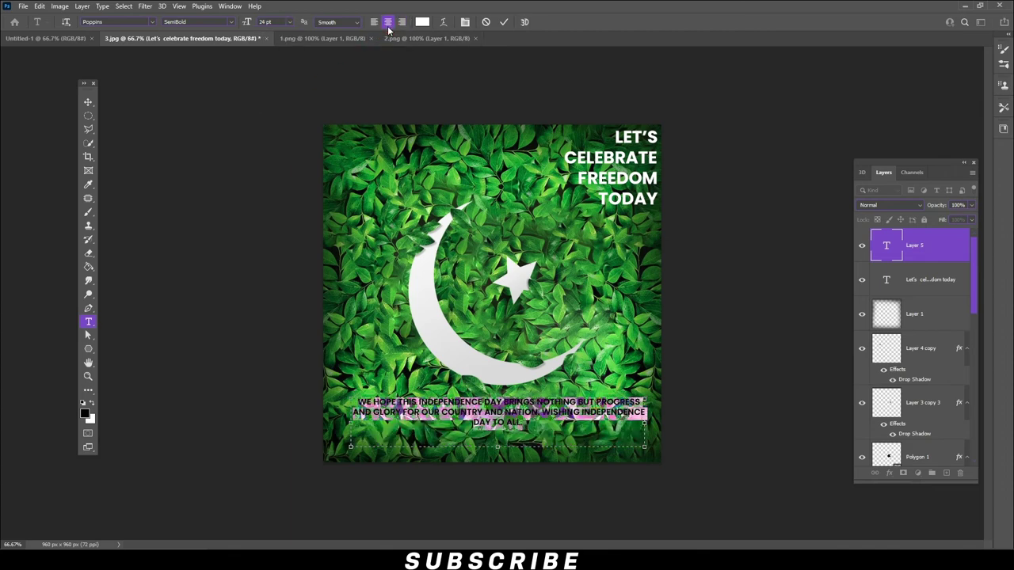
{"action": "left_click", "coordinate": [87, 101]}
{"action": "left_click_drag", "start_coordinate": [508, 413], "coordinate": [514, 443]}
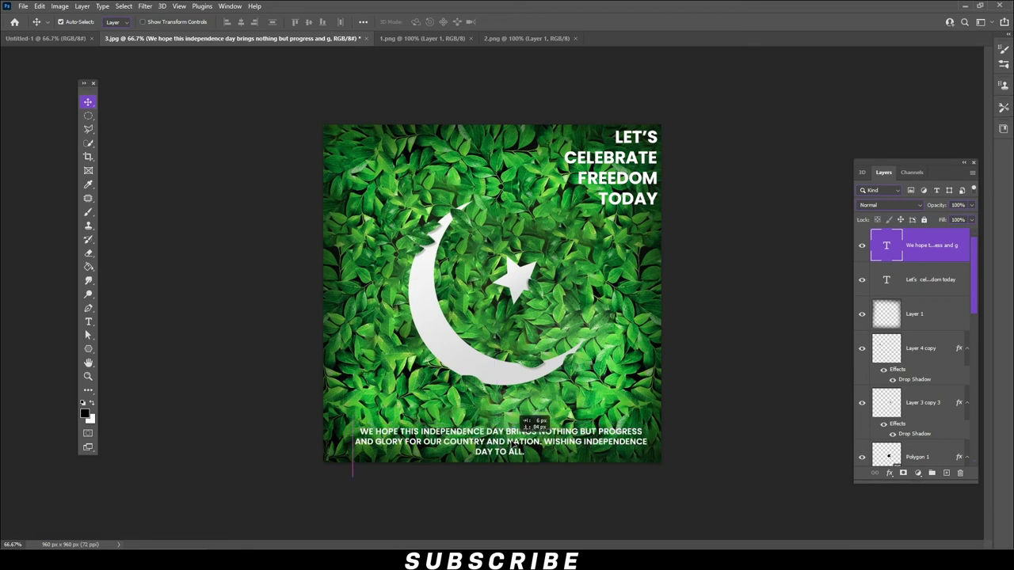
{"action": "left_click", "coordinate": [723, 443]}
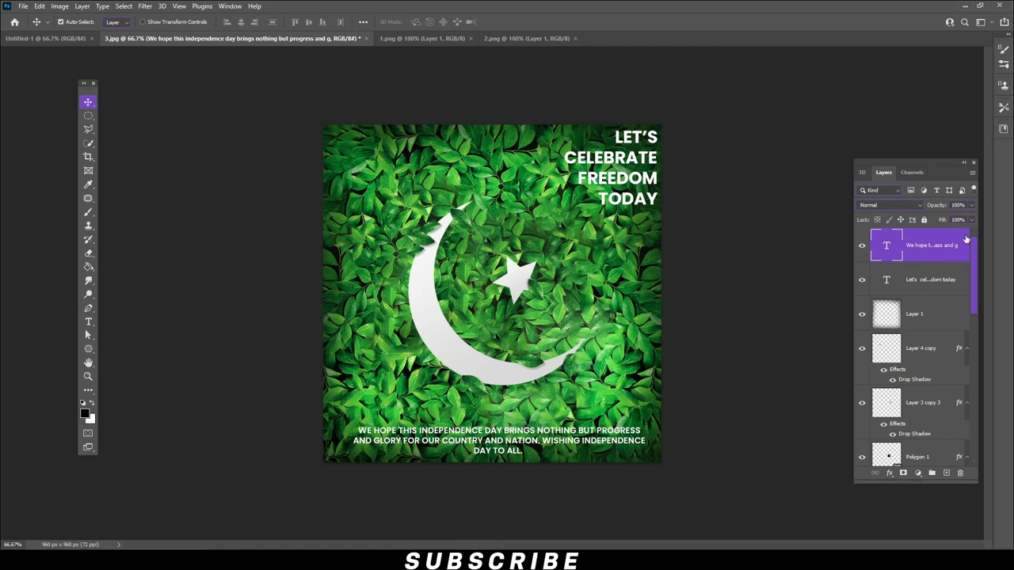
Step: Add a drop shadow to the message, raising opacity to 92% and setting size around 9 px
{"action": "double_click", "coordinate": [950, 251]}
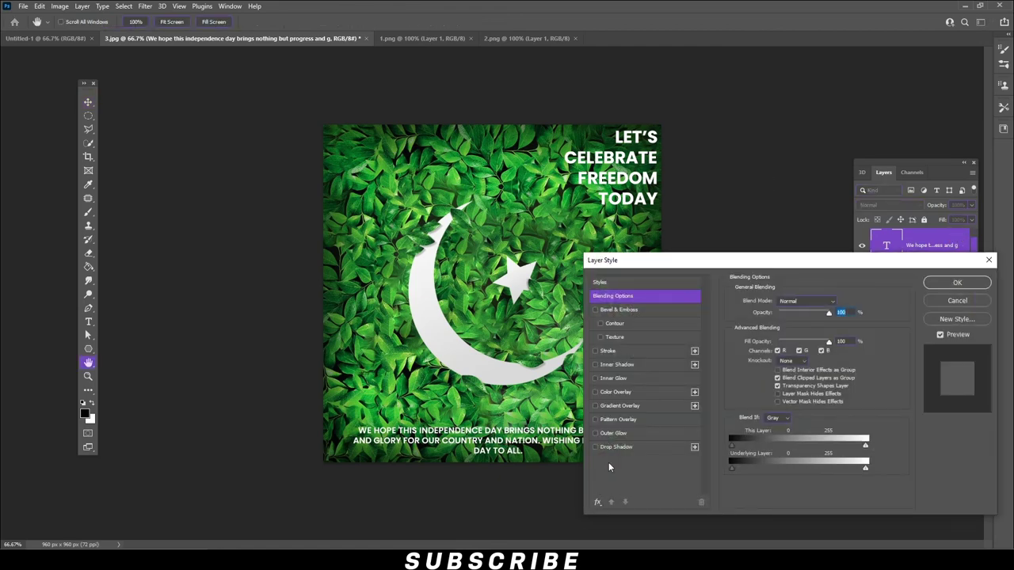
{"action": "left_click", "coordinate": [625, 448]}
{"action": "left_click", "coordinate": [815, 317]}
{"action": "left_click_drag", "start_coordinate": [769, 372], "coordinate": [774, 373]}
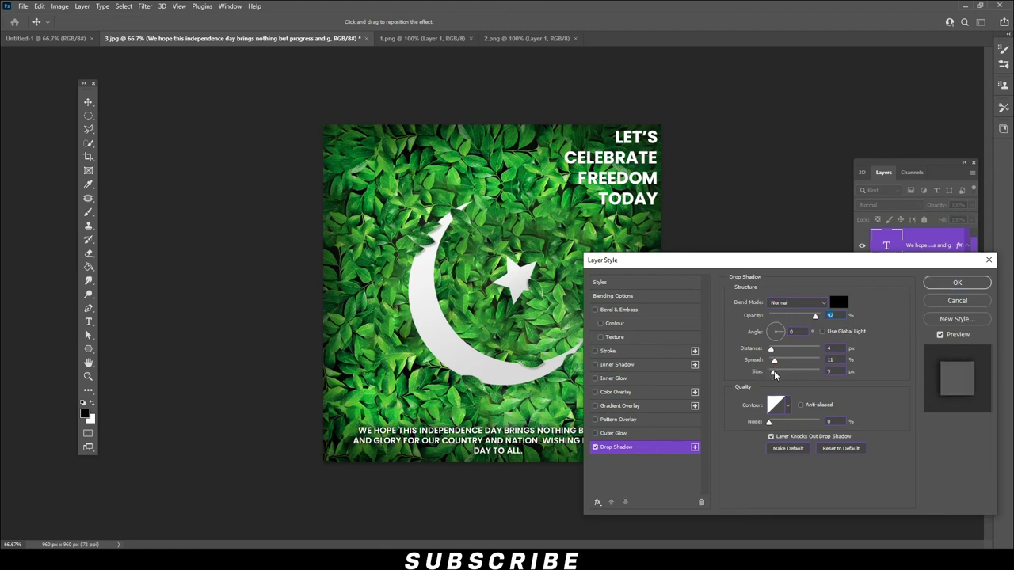
{"action": "left_click", "coordinate": [956, 282]}
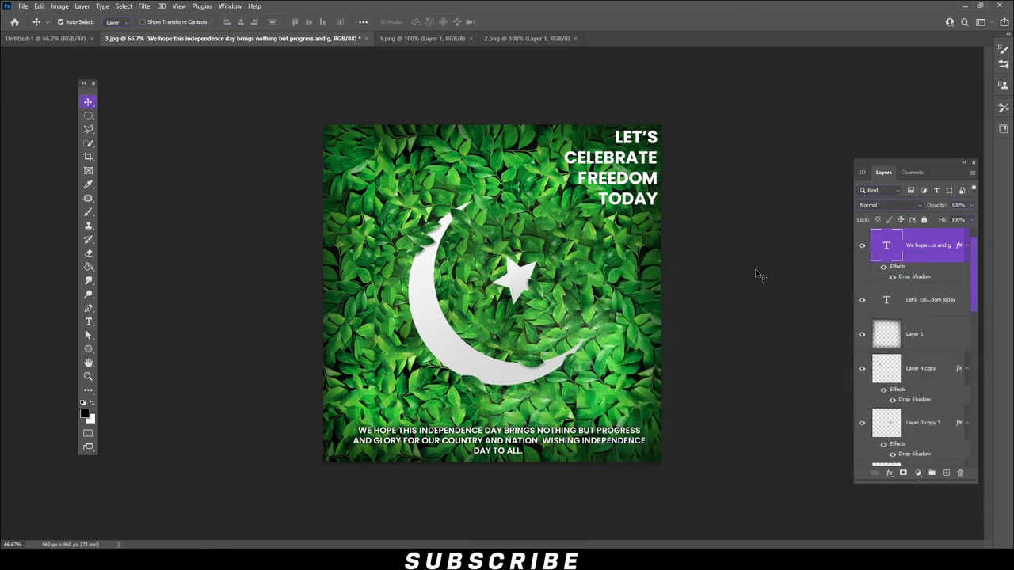
{"action": "left_click", "coordinate": [651, 180]}
Step: Enlarge the headline slightly from its corner and shift it a little left
{"action": "key", "text": "ctrl+t"}
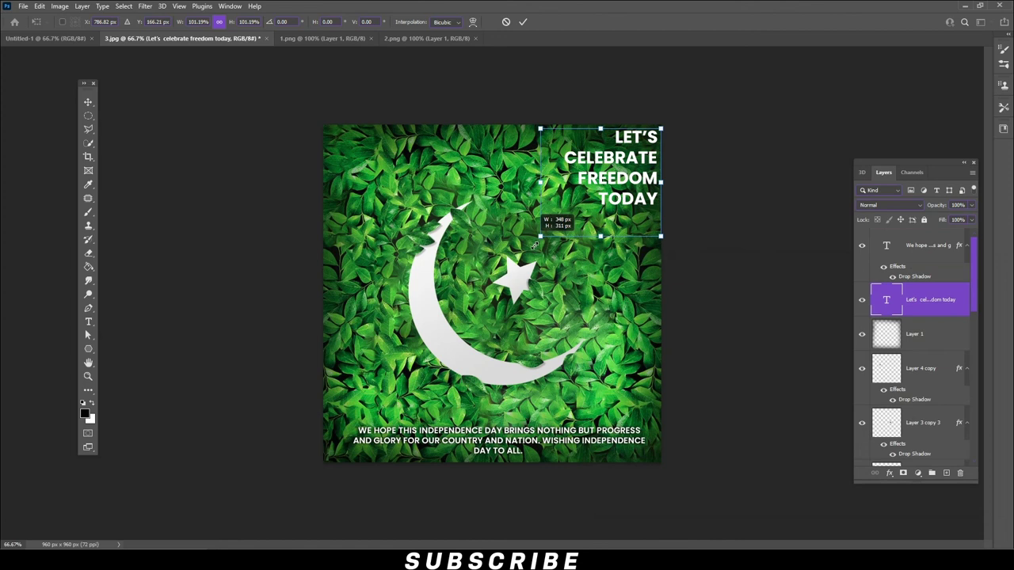
{"action": "left_click_drag", "start_coordinate": [535, 246], "coordinate": [529, 251]}
{"action": "key", "text": "Return"}
{"action": "left_click_drag", "start_coordinate": [653, 181], "coordinate": [648, 183]}
{"action": "scroll", "coordinate": [957, 372], "scroll_direction": "down", "scroll_amount": 5}
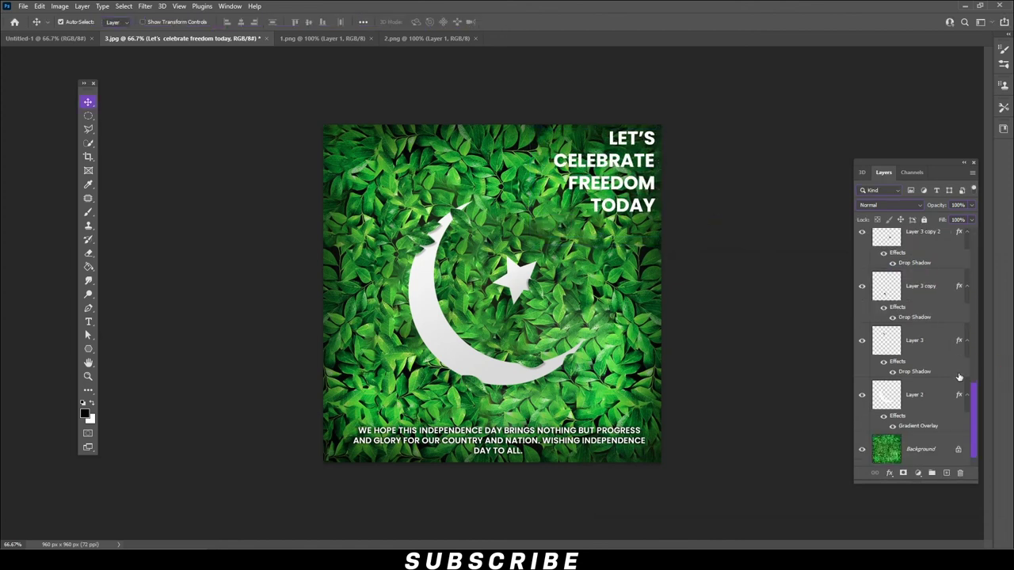
Step: Brush over the leafy Background layer with a 306 px toning brush to lighten it
{"action": "left_click", "coordinate": [921, 452]}
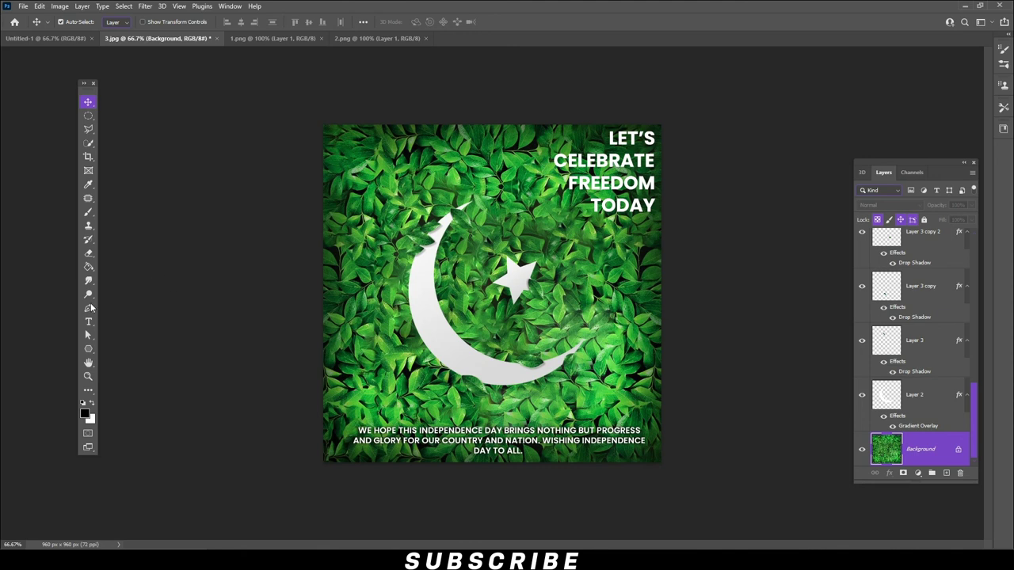
{"action": "right_click", "coordinate": [88, 294]}
{"action": "left_click", "coordinate": [129, 308]}
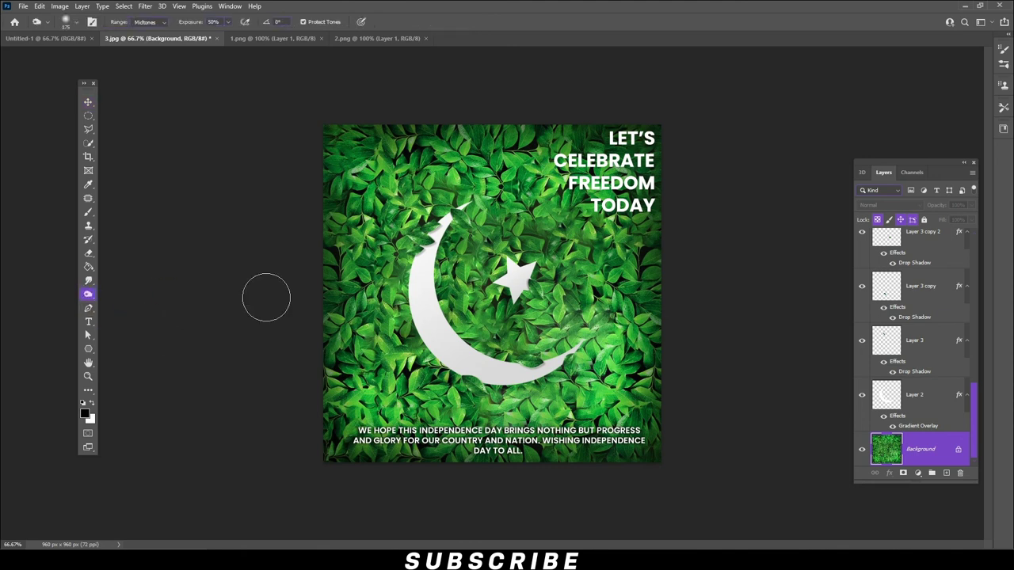
{"action": "left_click", "coordinate": [76, 21]}
{"action": "left_click_drag", "start_coordinate": [105, 56], "coordinate": [111, 56]}
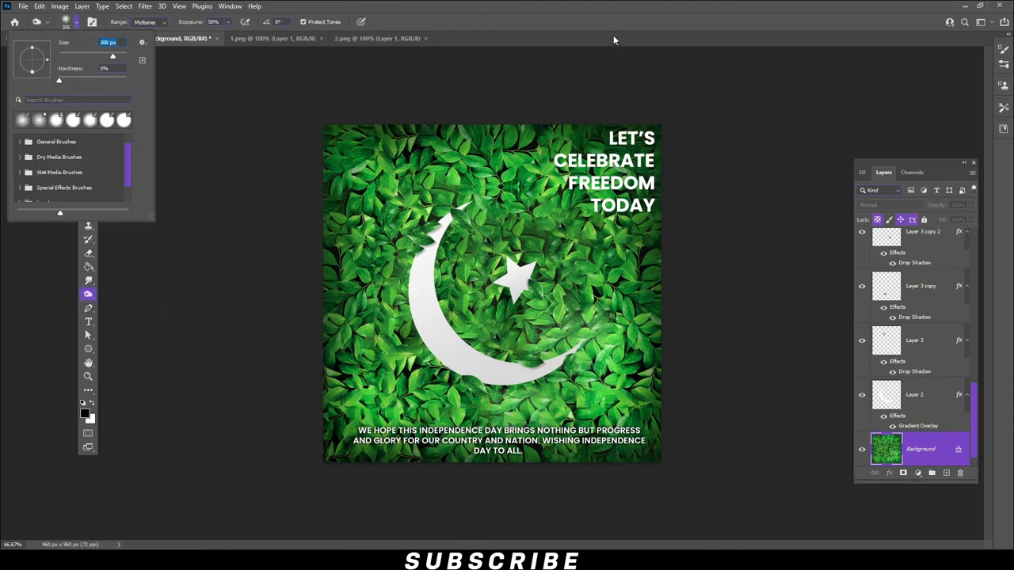
{"action": "left_click", "coordinate": [317, 220]}
{"action": "left_click", "coordinate": [333, 478]}
{"action": "left_click", "coordinate": [747, 434]}
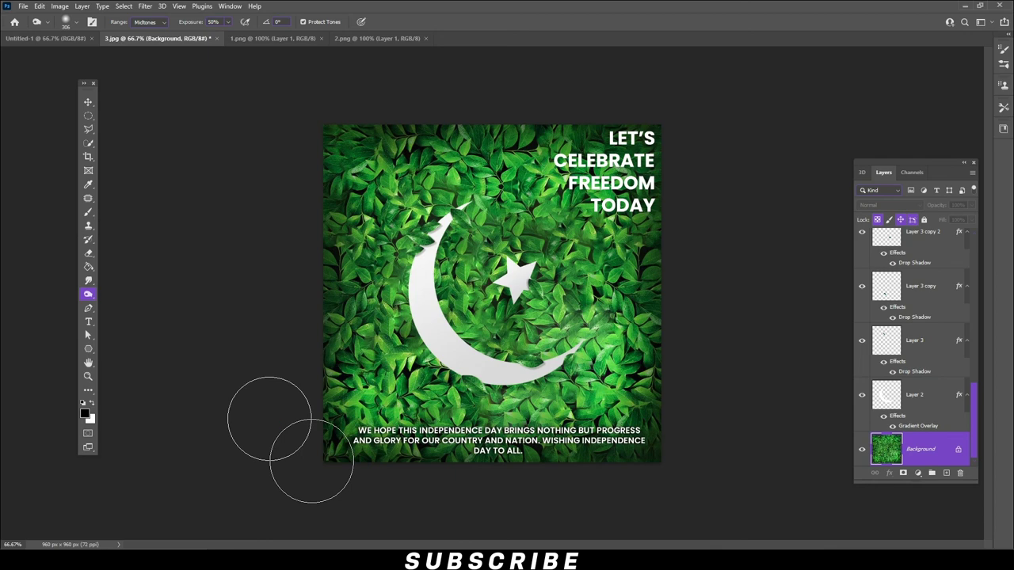
{"action": "left_click", "coordinate": [88, 101]}
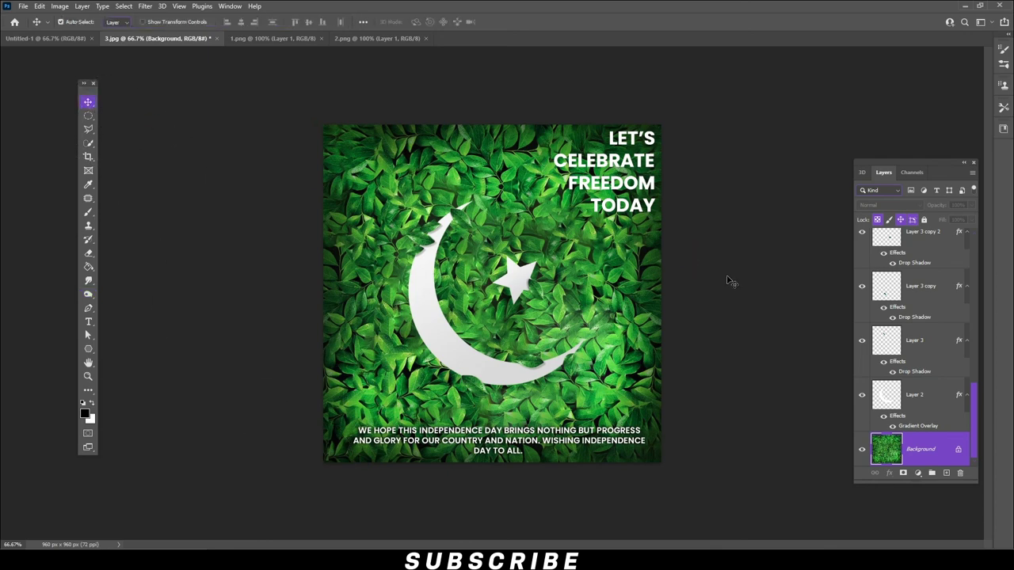